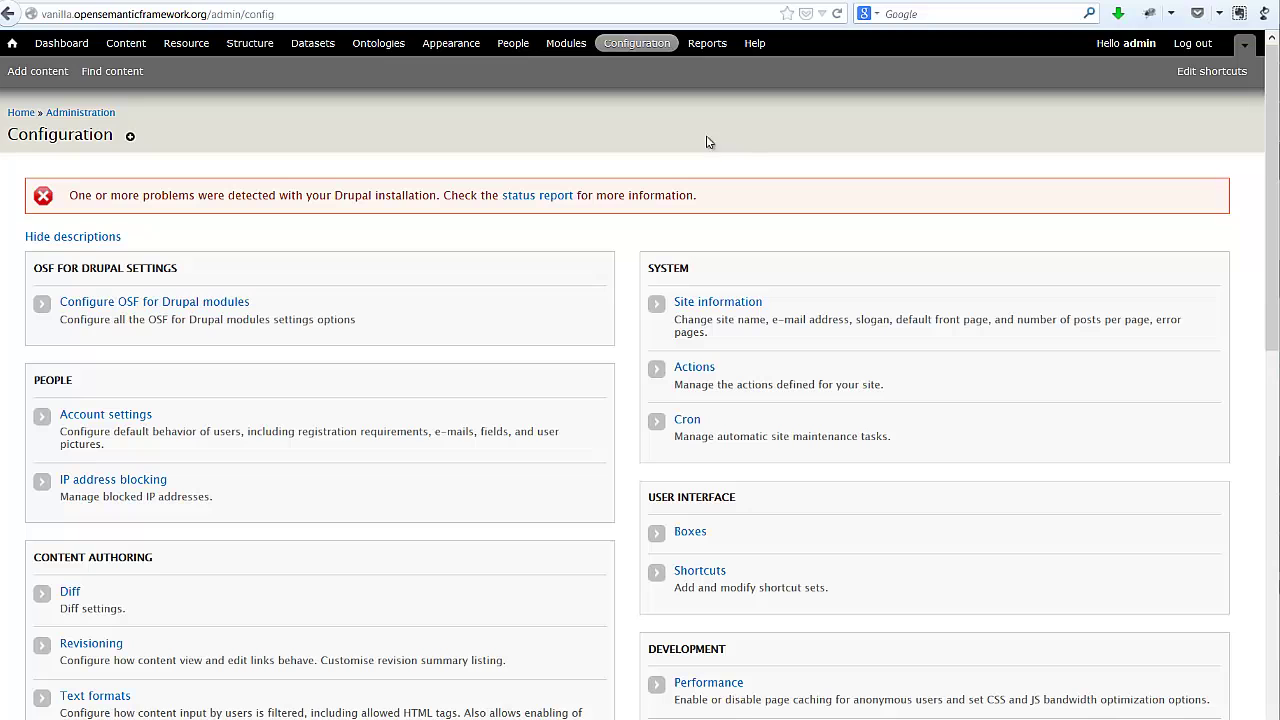
- Open the ontology selection page from the Entities Connector settings of the OSF for Drupal modules
{"action": "left_click", "coordinate": [212, 316]}
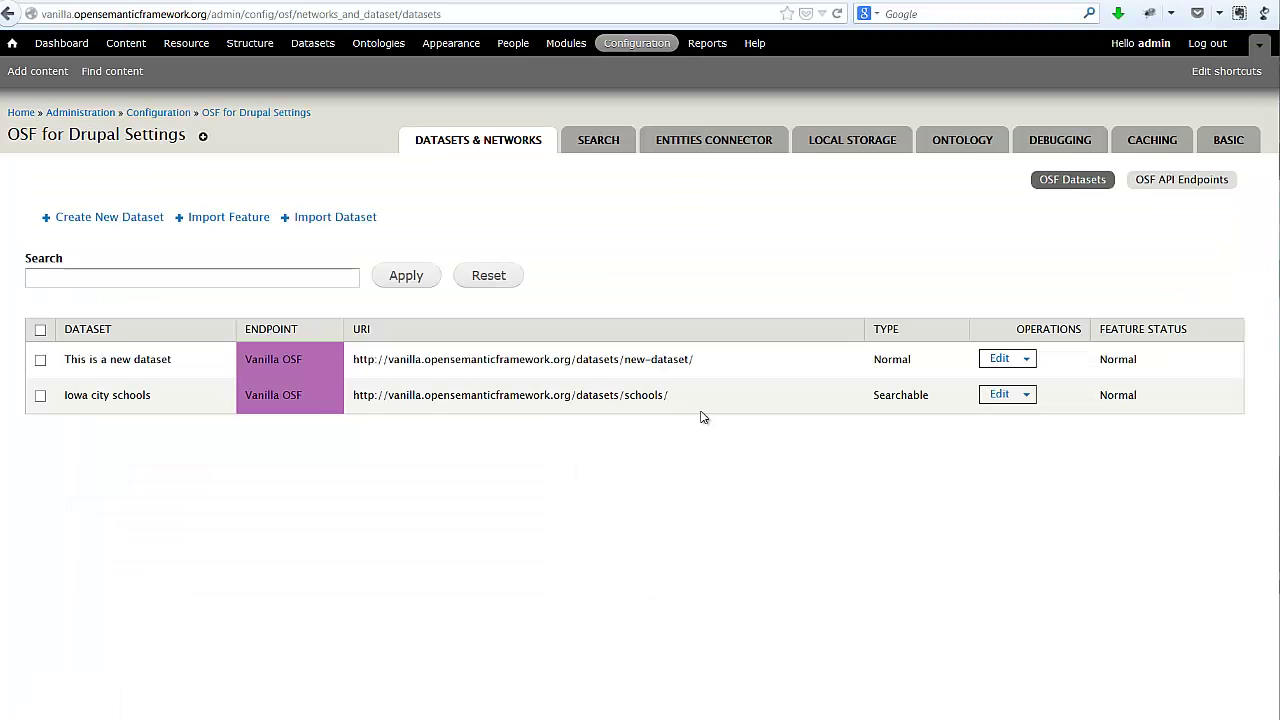
{"action": "left_click", "coordinate": [728, 150]}
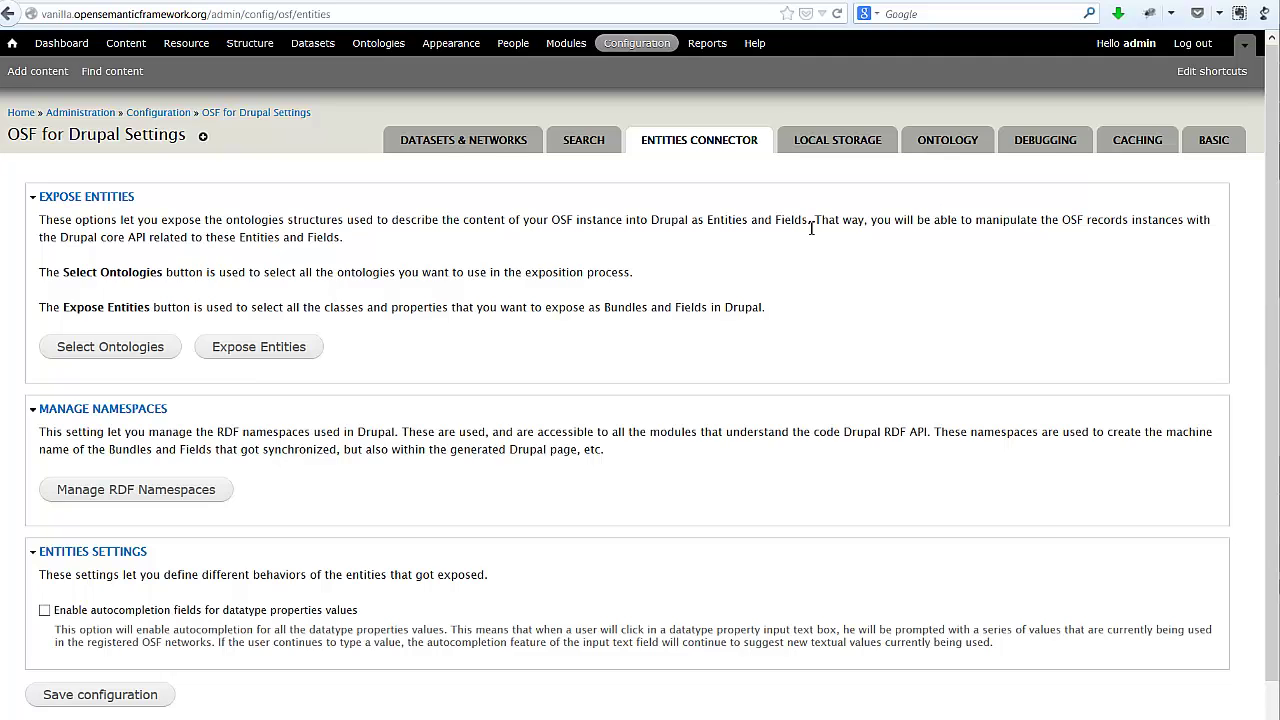
{"action": "left_click", "coordinate": [118, 358]}
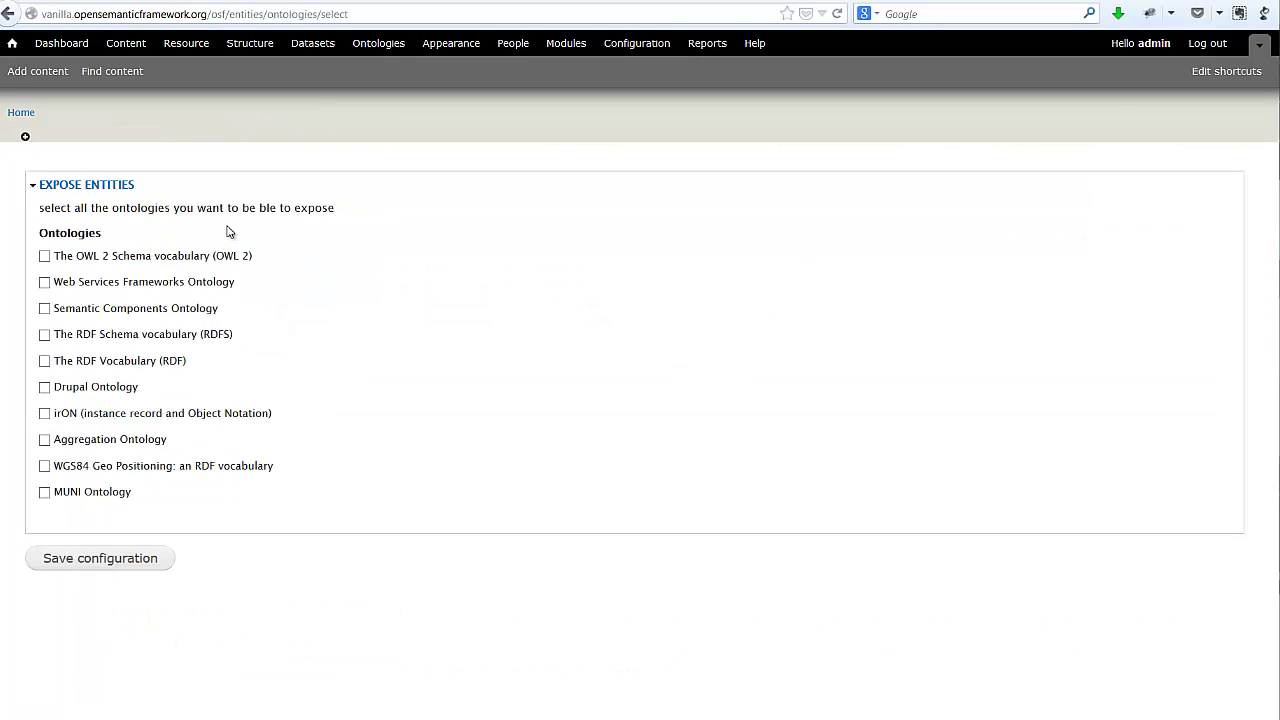
- Select all the listed ontologies, from the OWL 2 Schema vocabulary through MUNI Ontology, for exposure and save the configuration
{"action": "left_click", "coordinate": [80, 262]}
{"action": "left_click", "coordinate": [86, 286]}
{"action": "left_click", "coordinate": [98, 314]}
{"action": "left_click", "coordinate": [98, 334]}
{"action": "left_click", "coordinate": [105, 364]}
{"action": "left_click", "coordinate": [106, 390]}
{"action": "left_click", "coordinate": [112, 418]}
{"action": "left_click", "coordinate": [114, 445]}
{"action": "left_click", "coordinate": [110, 472]}
{"action": "left_click", "coordinate": [110, 496]}
{"action": "left_click", "coordinate": [106, 568]}
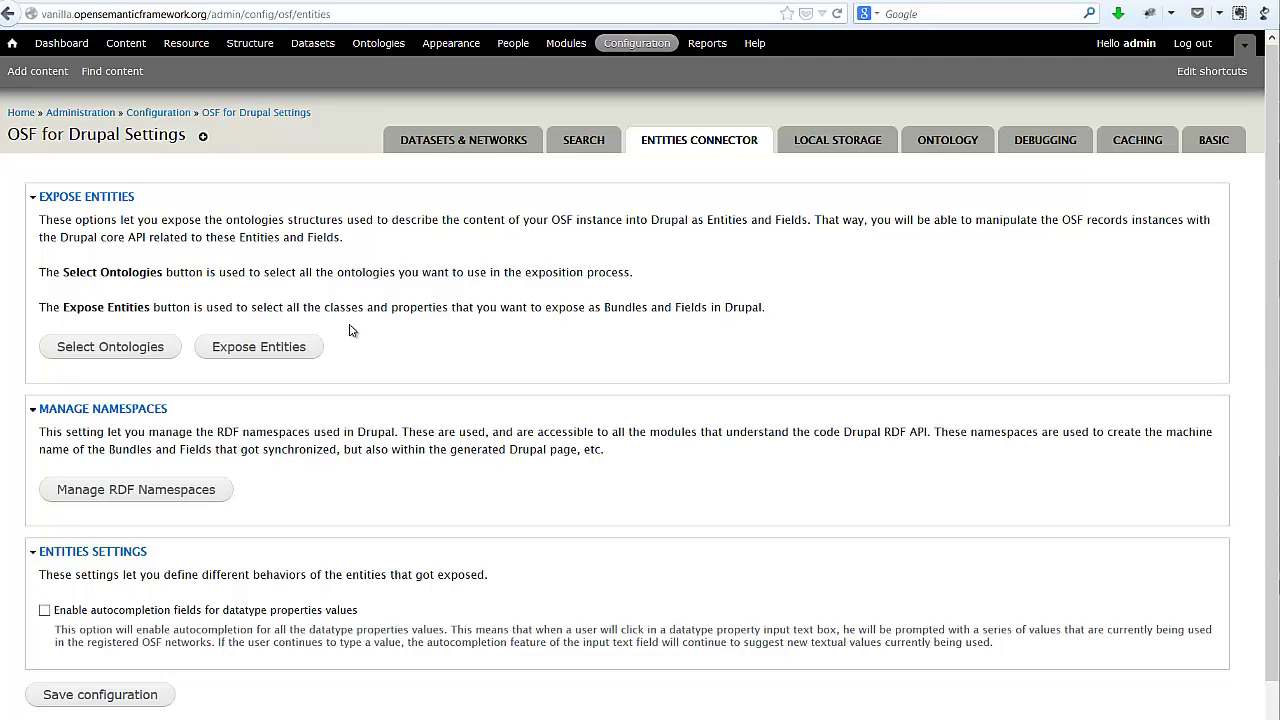
- Start exposing entities and choose Hospitals (muni:Hospitals) as an unused class to expose
{"action": "left_click", "coordinate": [305, 352]}
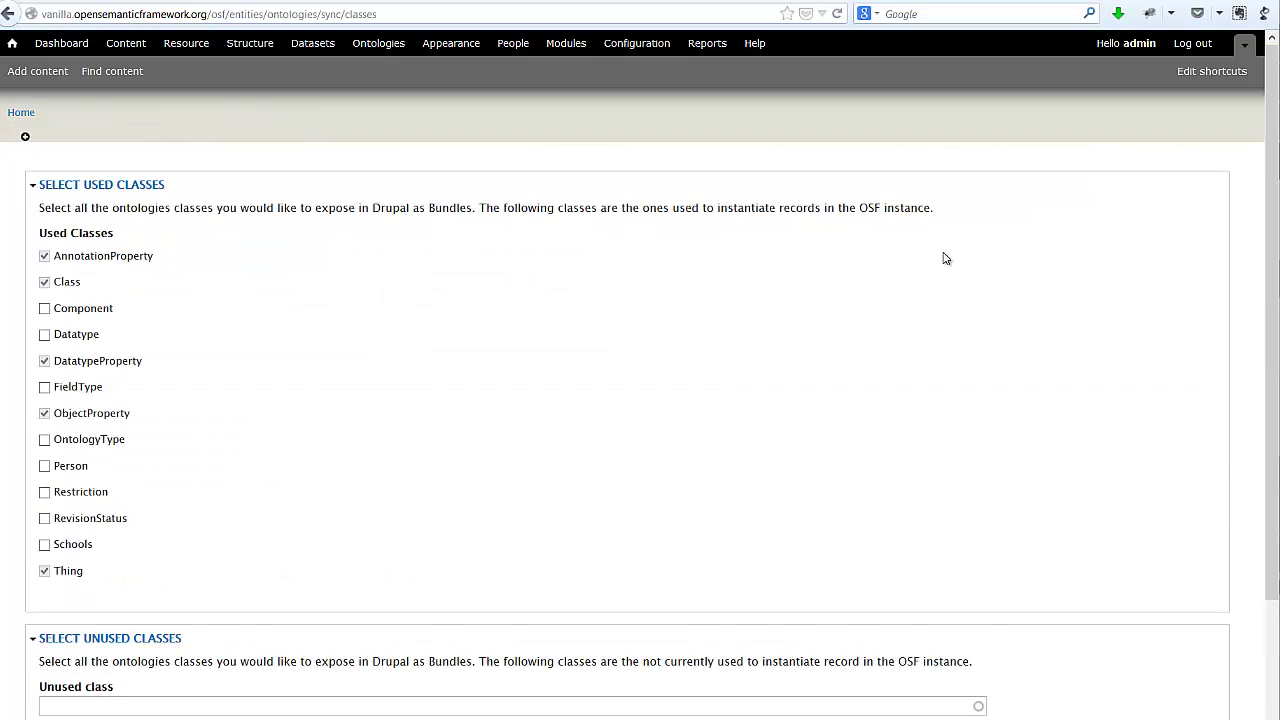
{"action": "scroll", "coordinate": [943, 258], "scroll_direction": "down", "scroll_amount": 2}
{"action": "scroll", "coordinate": [945, 260], "scroll_direction": "up", "scroll_amount": 1}
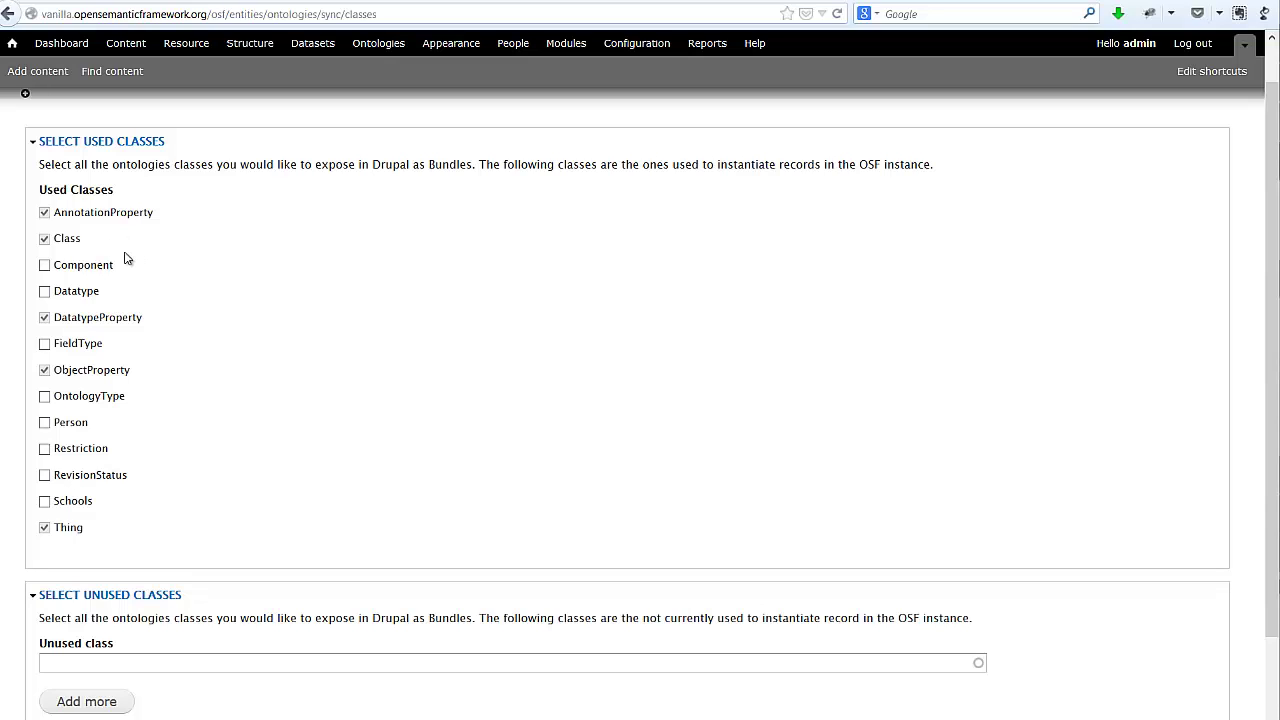
{"action": "scroll", "coordinate": [345, 260], "scroll_direction": "down", "scroll_amount": 3}
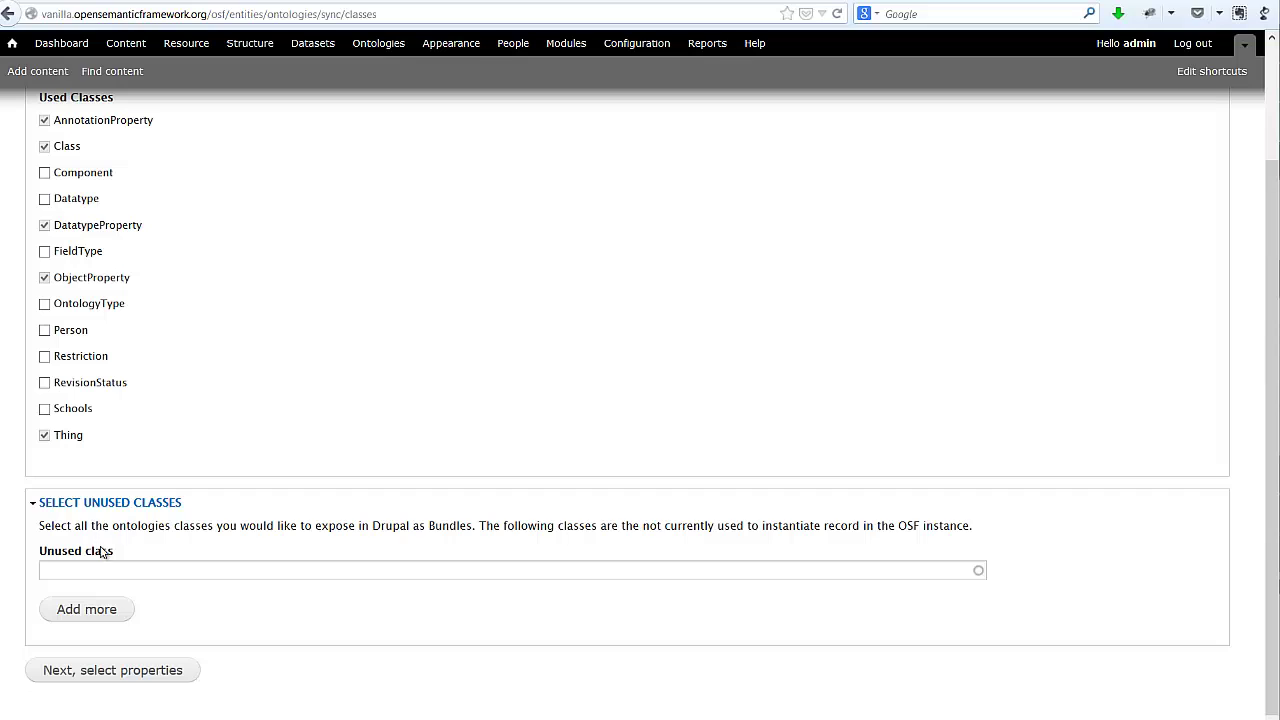
{"action": "left_click", "coordinate": [104, 568]}
{"action": "type", "text": "hos"}
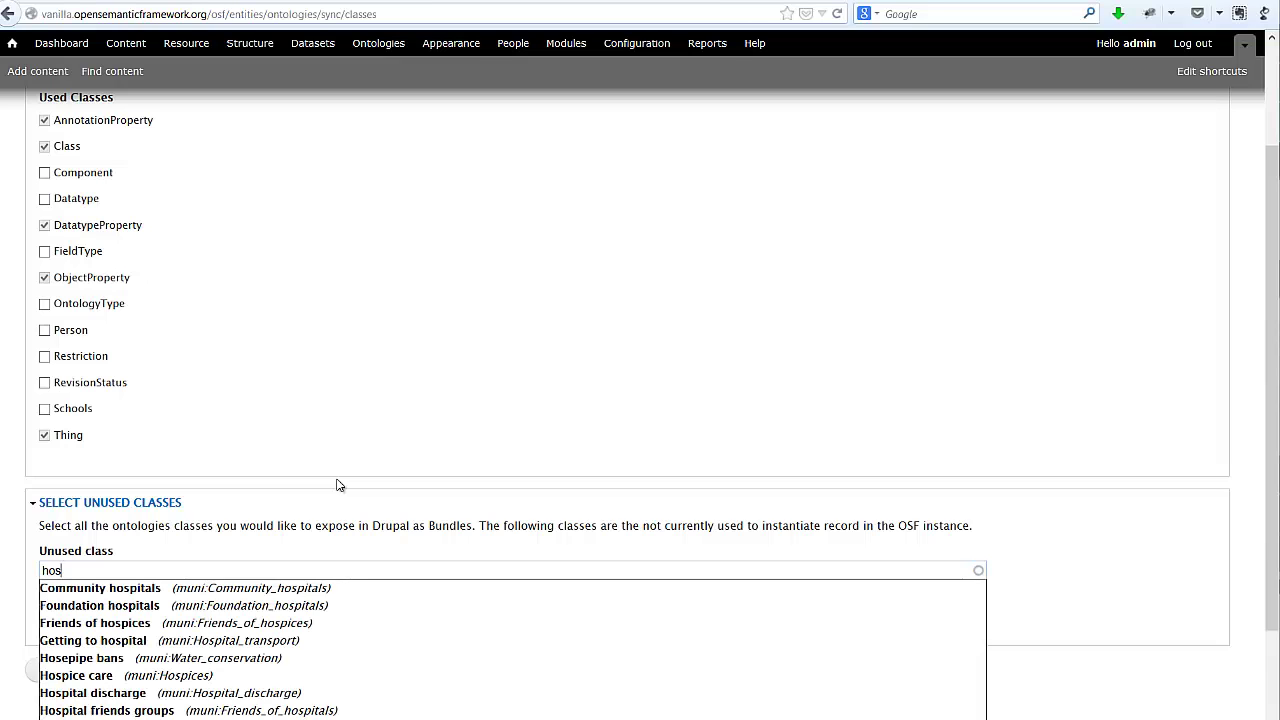
{"action": "scroll", "coordinate": [508, 277], "scroll_direction": "down", "scroll_amount": 2}
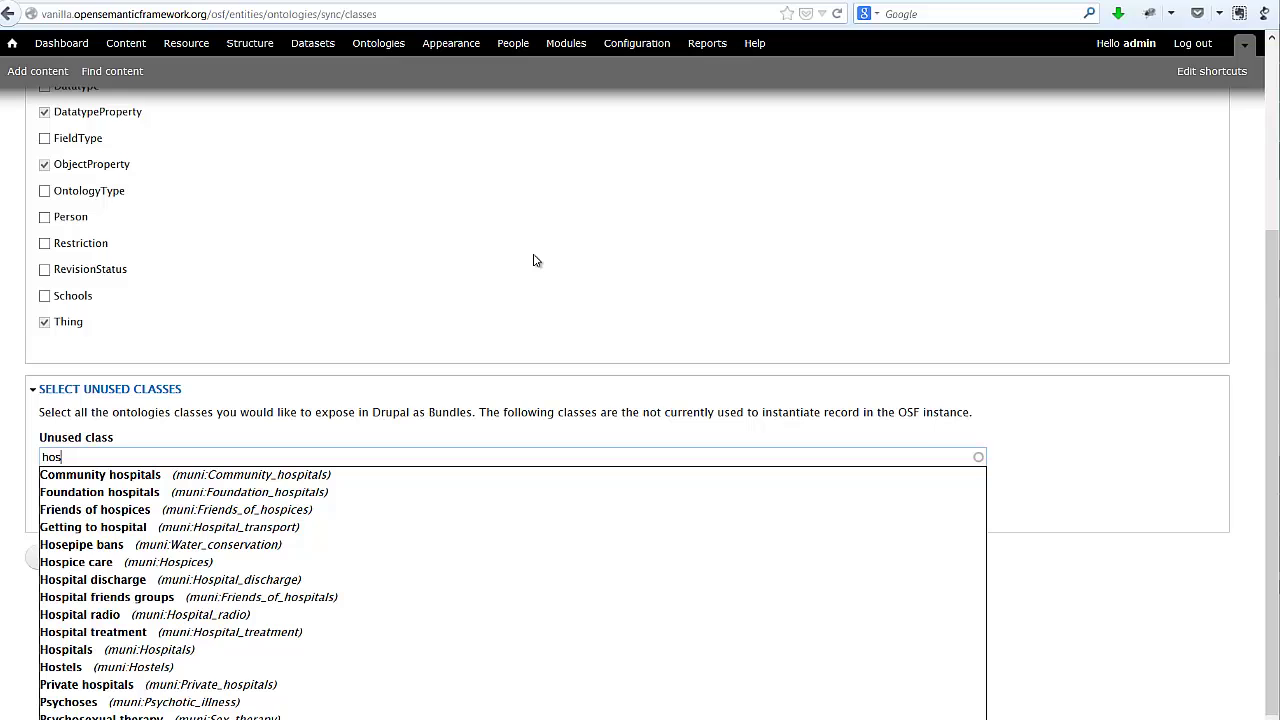
{"action": "left_click", "coordinate": [122, 652]}
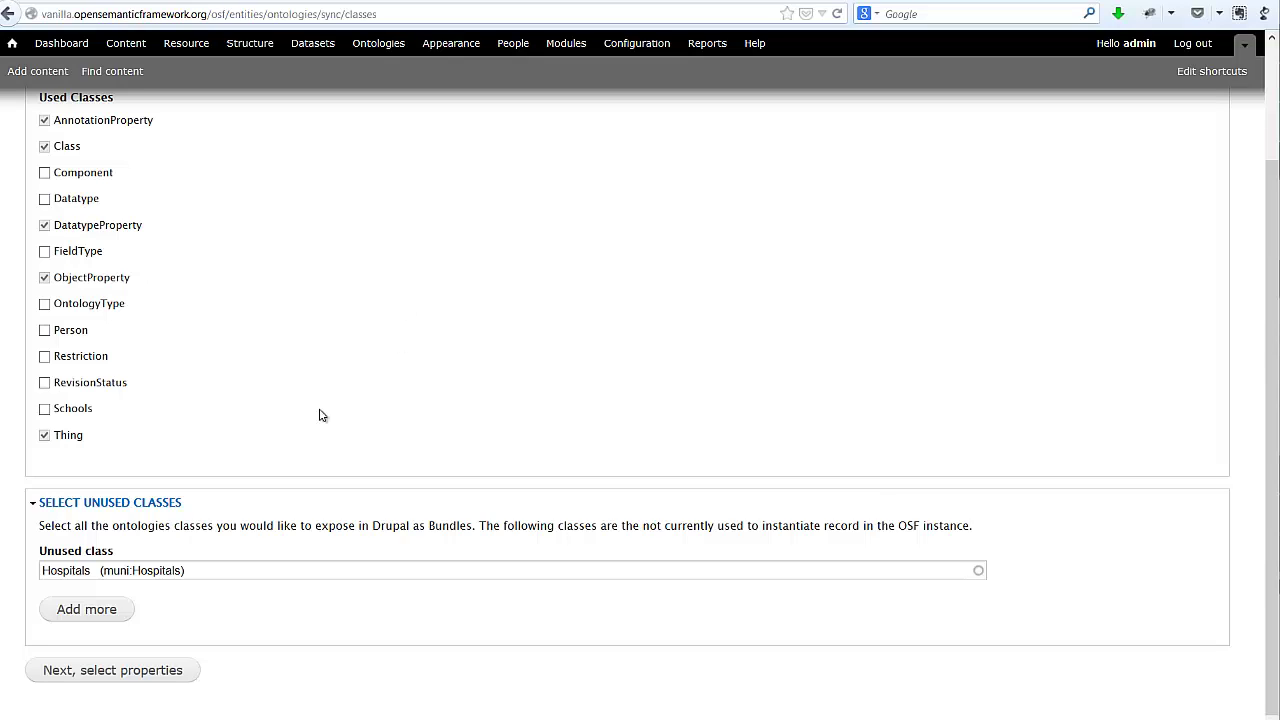
- Include the used class Schools in the exposure and proceed to the property selection
{"action": "left_click", "coordinate": [73, 410]}
{"action": "scroll", "coordinate": [455, 370], "scroll_direction": "up", "scroll_amount": 3}
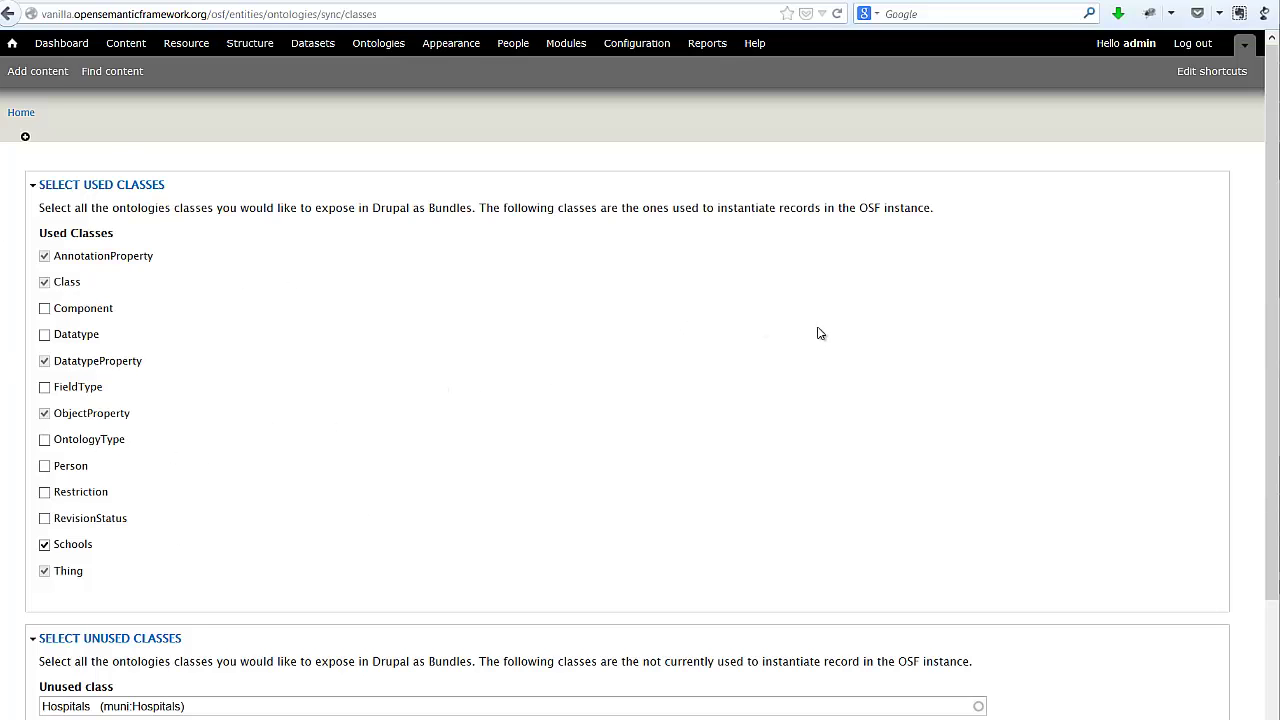
{"action": "scroll", "coordinate": [914, 283], "scroll_direction": "down", "scroll_amount": 3}
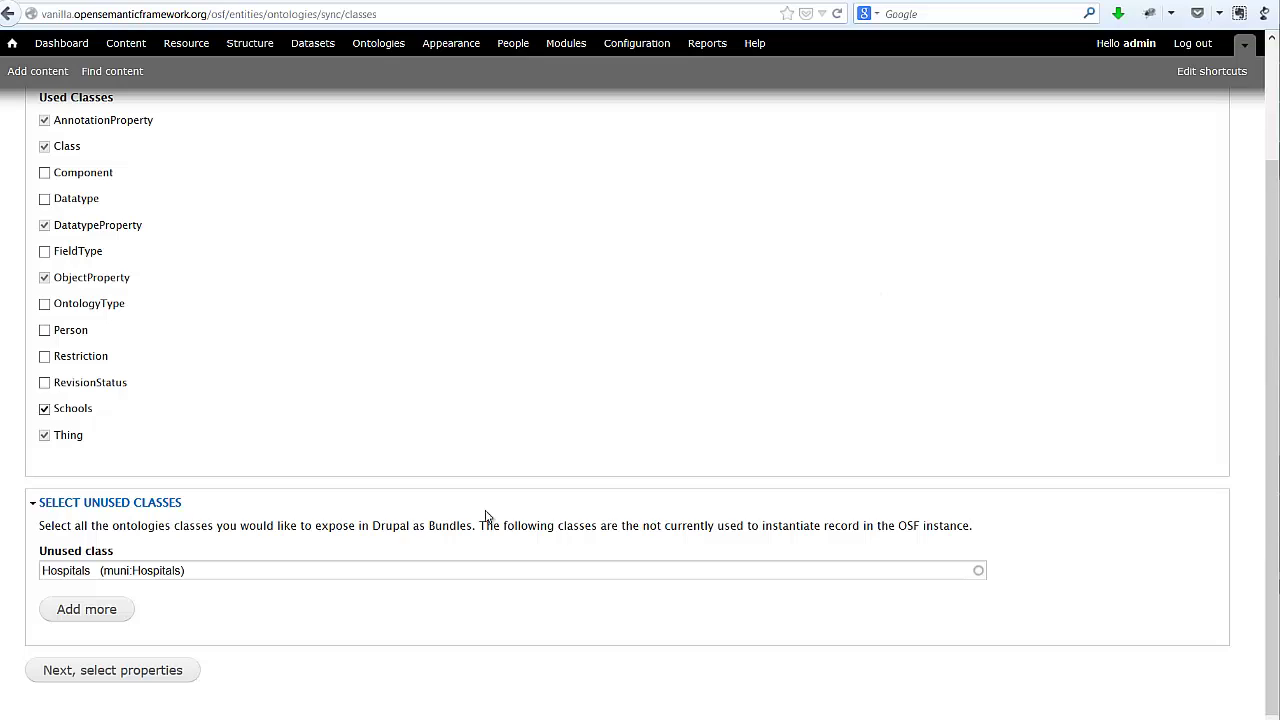
{"action": "left_click", "coordinate": [118, 683]}
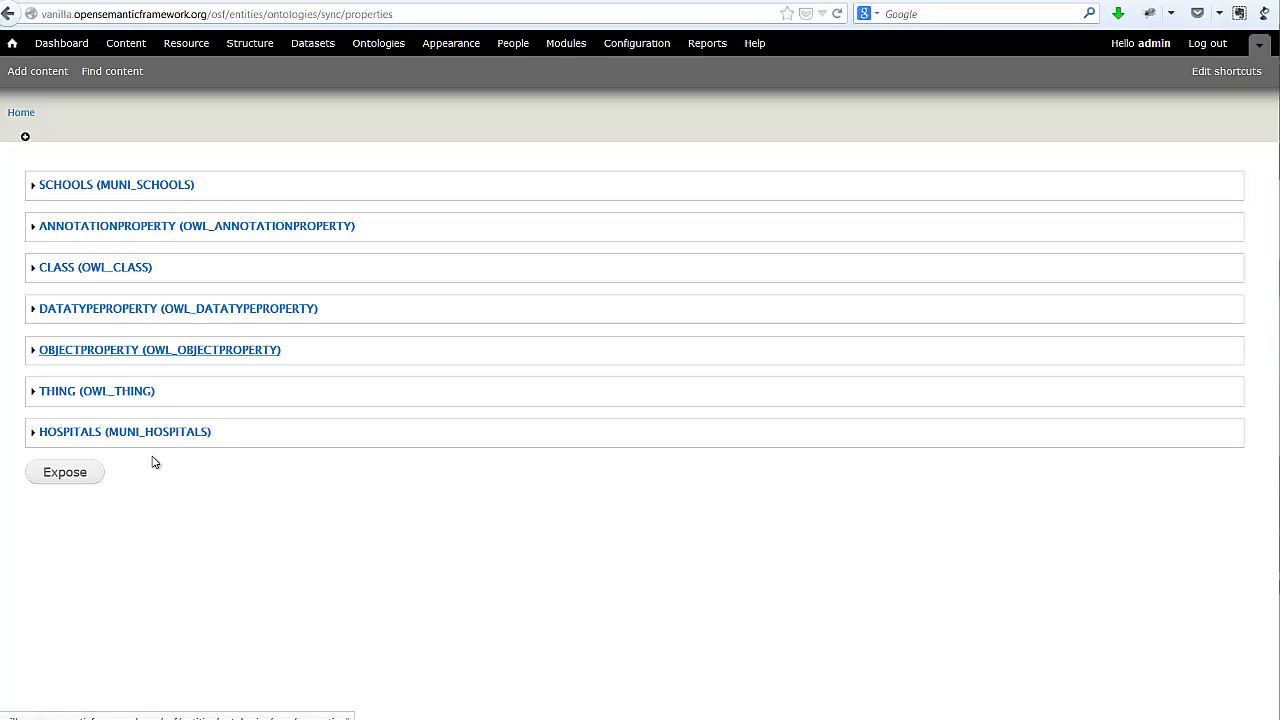
- Expand the Schools (muni_schools) class and select all of its used properties for exposure as fields
{"action": "left_click", "coordinate": [180, 186]}
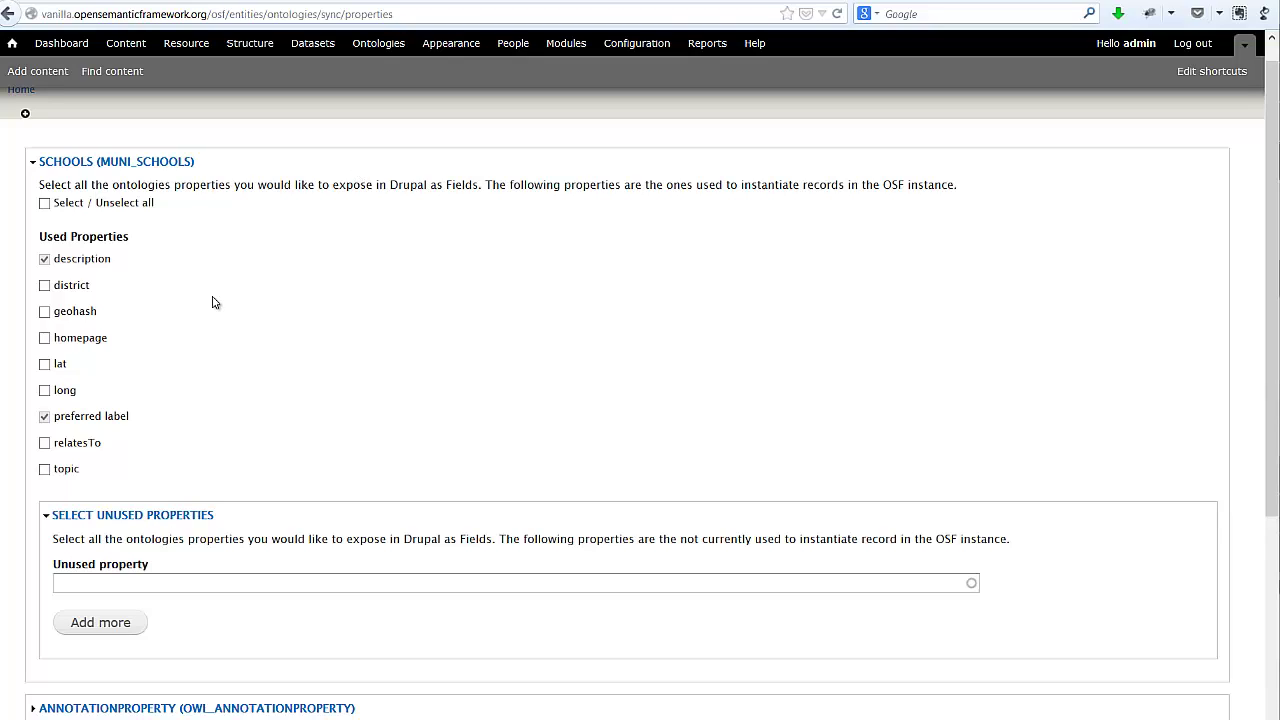
{"action": "left_click_drag", "start_coordinate": [130, 238], "coordinate": [40, 240]}
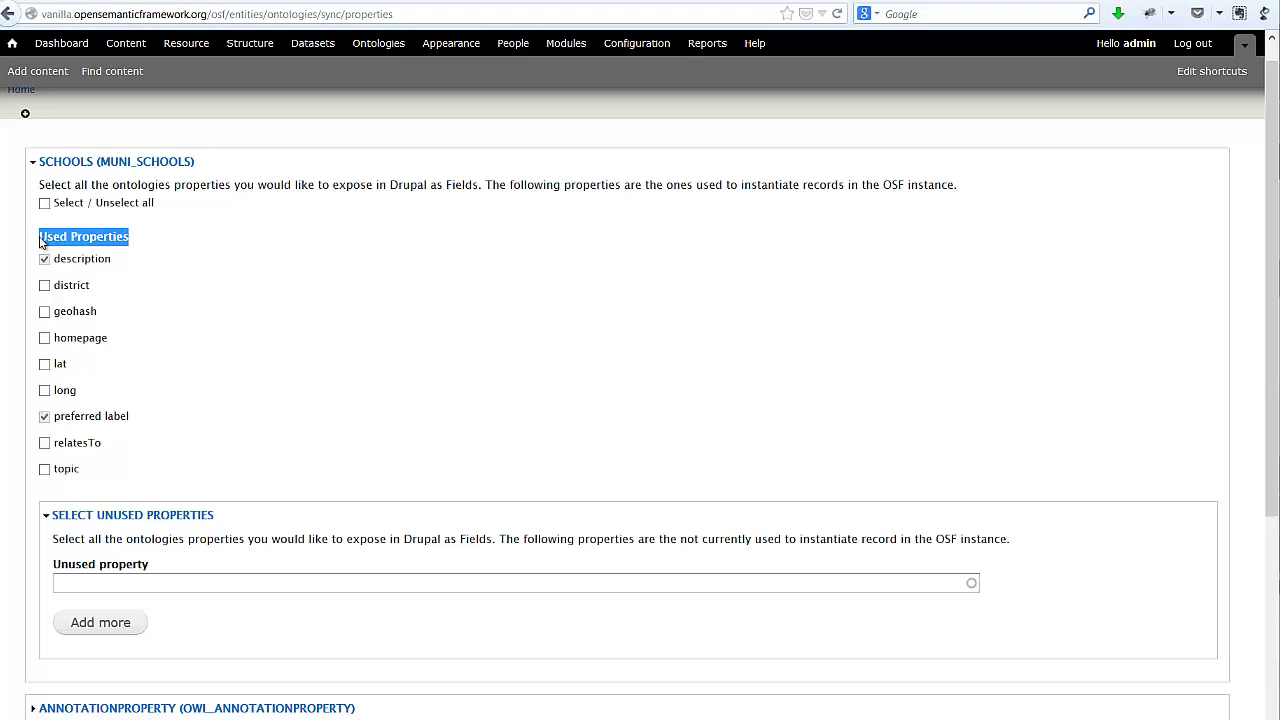
{"action": "left_click_drag", "start_coordinate": [234, 521], "coordinate": [118, 516]}
{"action": "left_click", "coordinate": [238, 492]}
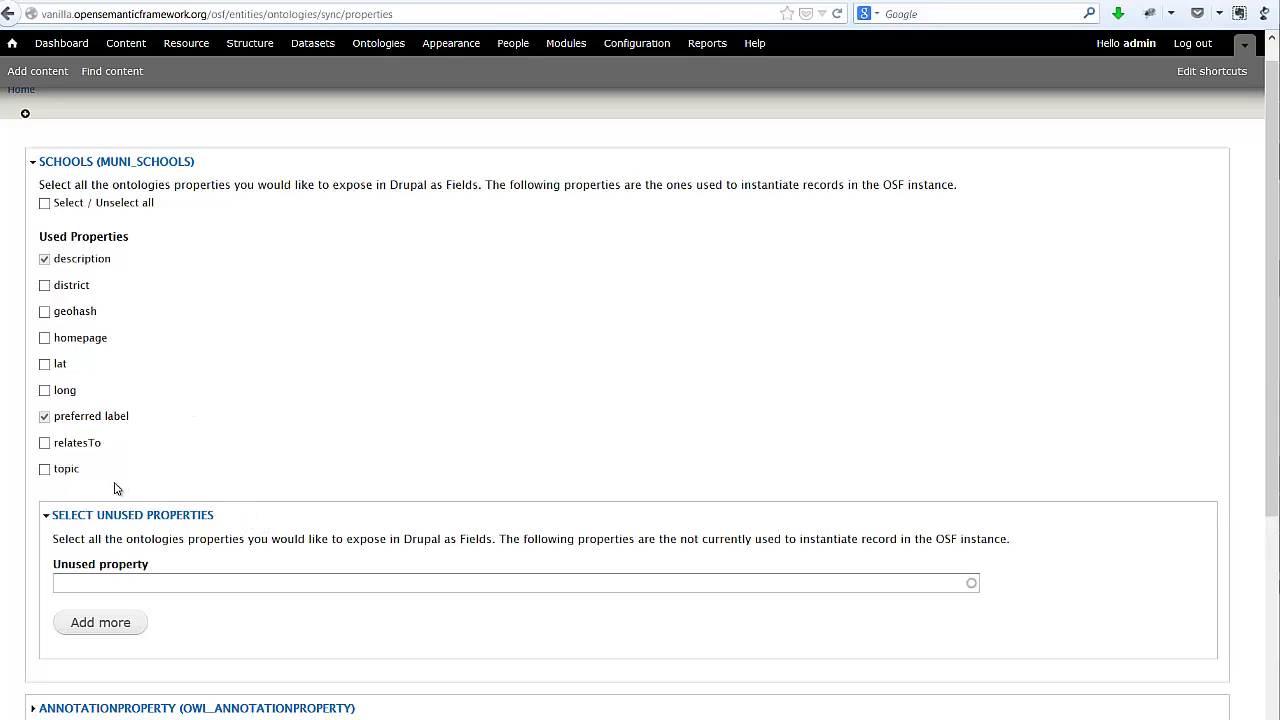
{"action": "left_click_drag", "start_coordinate": [115, 468], "coordinate": [42, 234]}
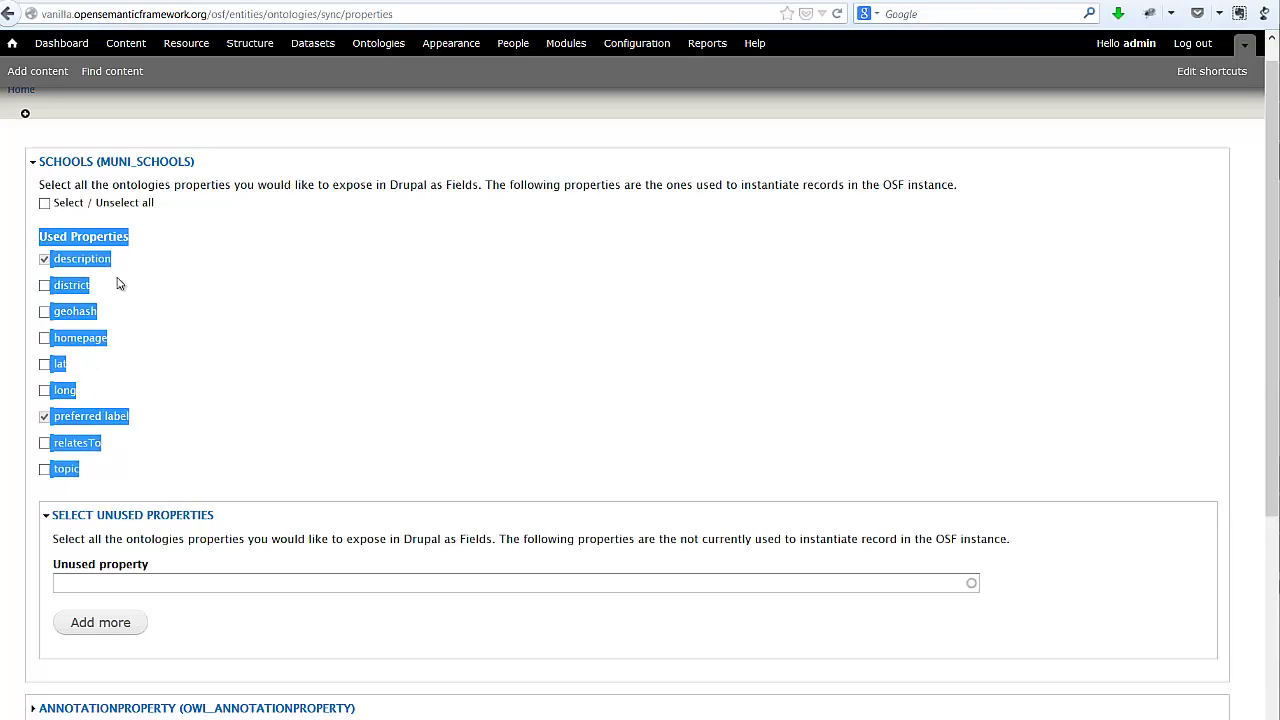
{"action": "left_click", "coordinate": [145, 292]}
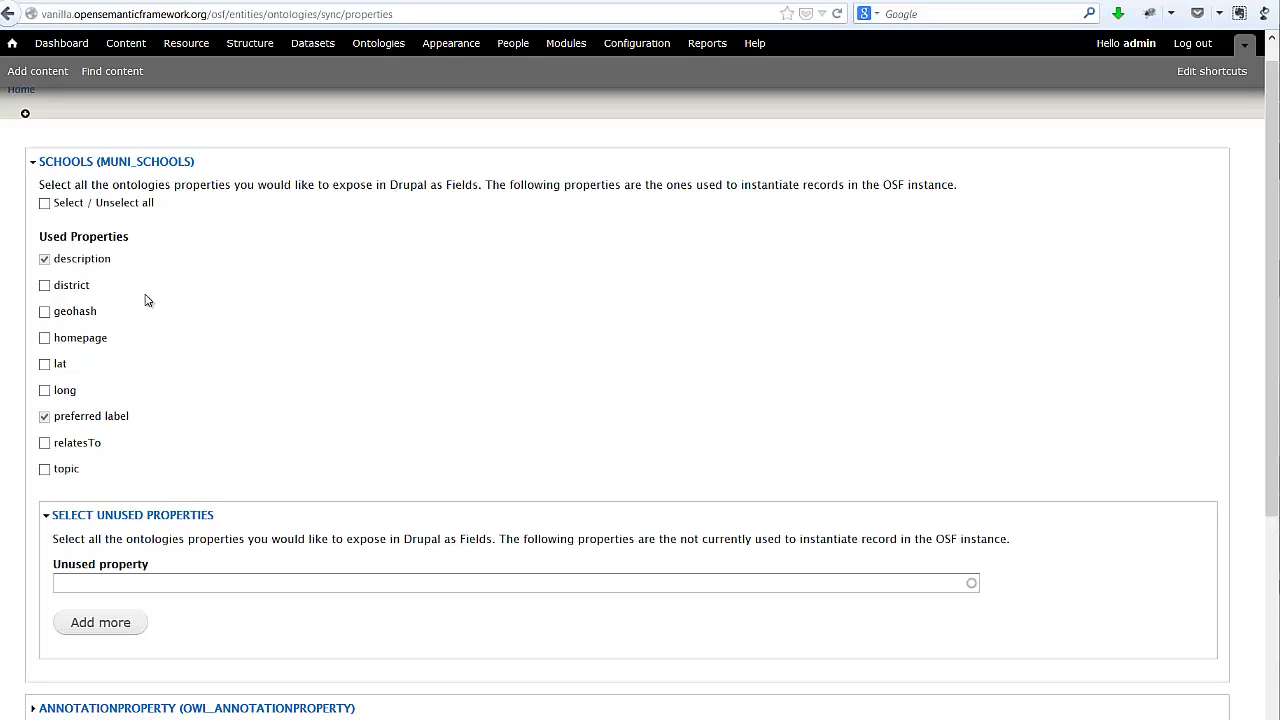
{"action": "left_click", "coordinate": [118, 212]}
{"action": "scroll", "coordinate": [708, 340], "scroll_direction": "down", "scroll_amount": 1}
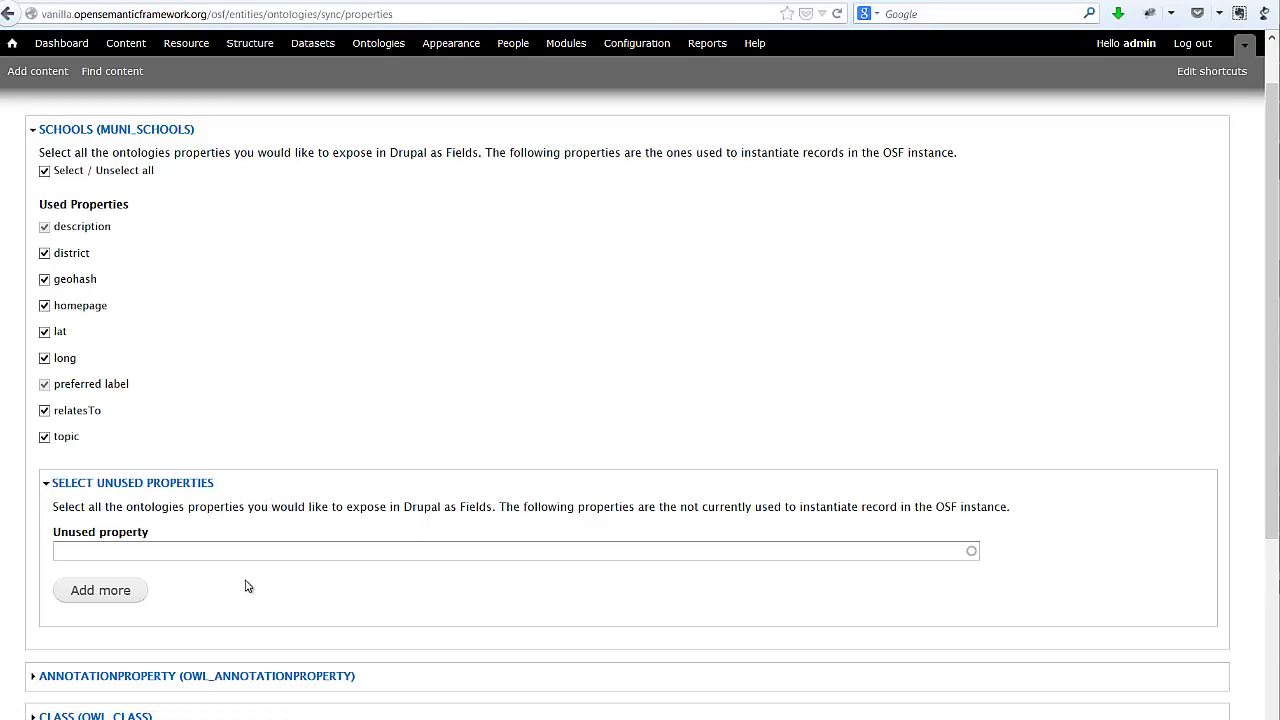
- Examine the unused properties suggested for the Schools class without adding any
{"action": "left_click", "coordinate": [350, 550]}
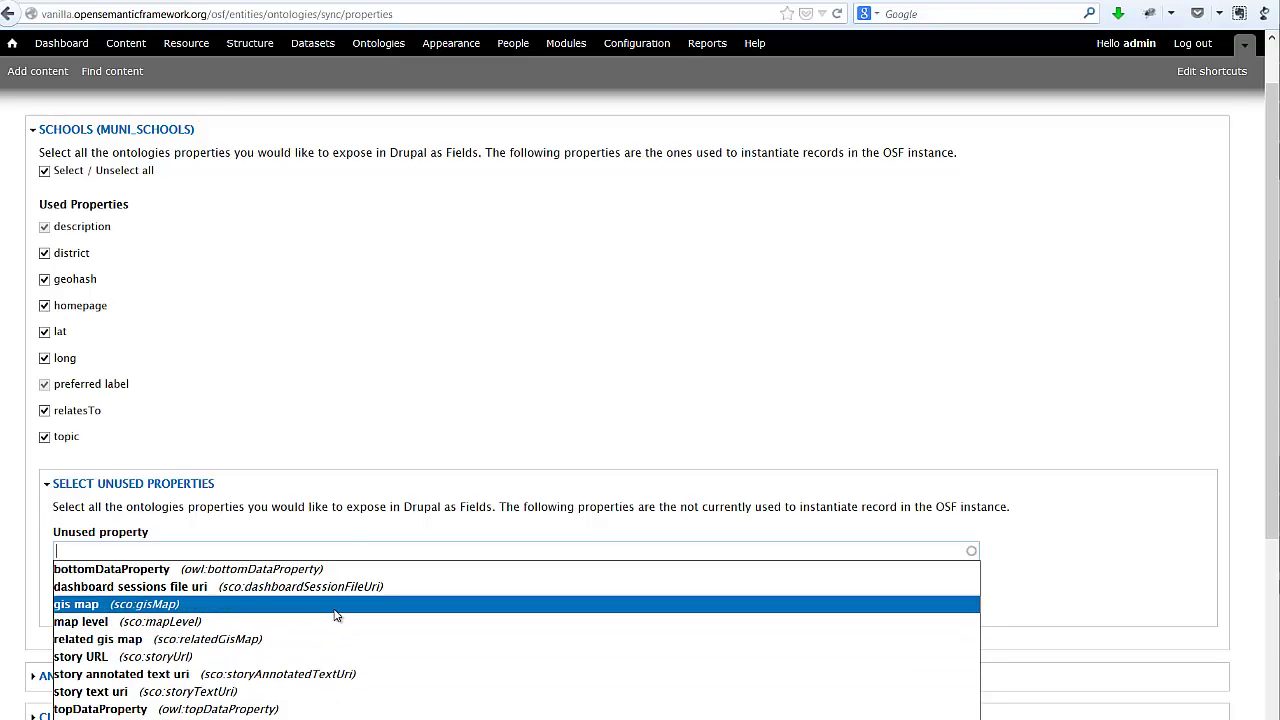
{"action": "left_click", "coordinate": [357, 537]}
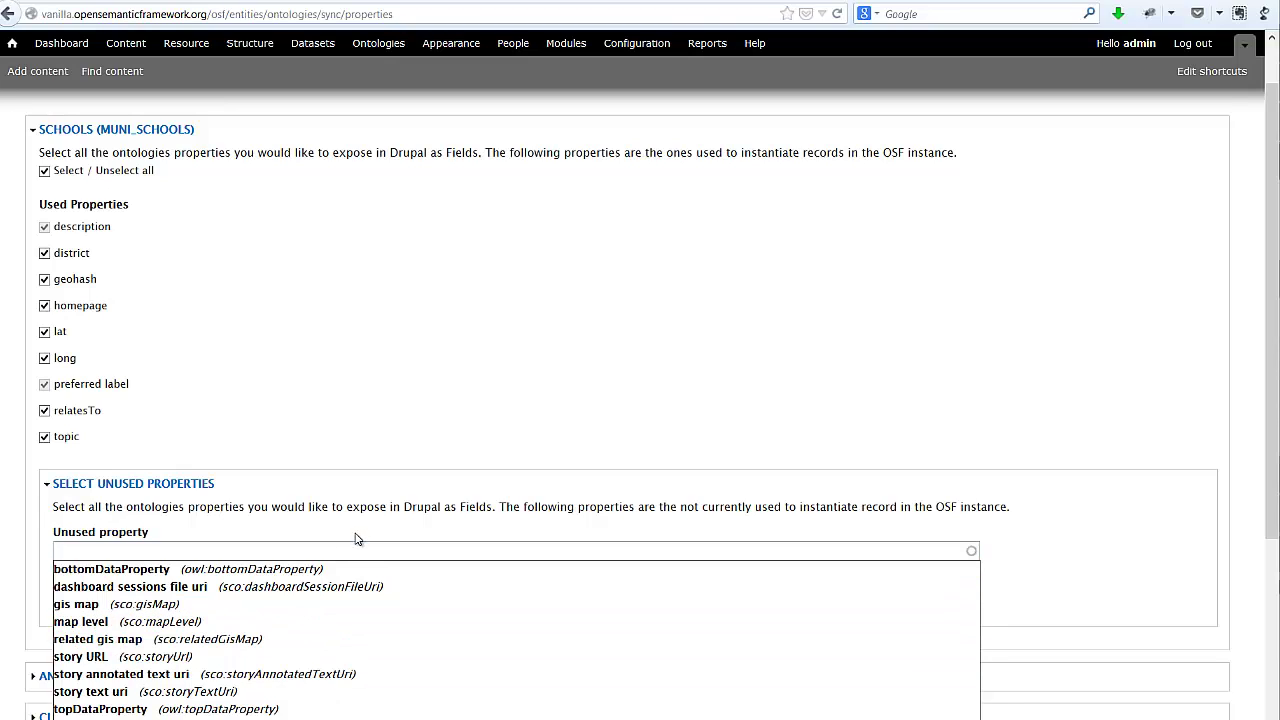
{"action": "left_click", "coordinate": [210, 552]}
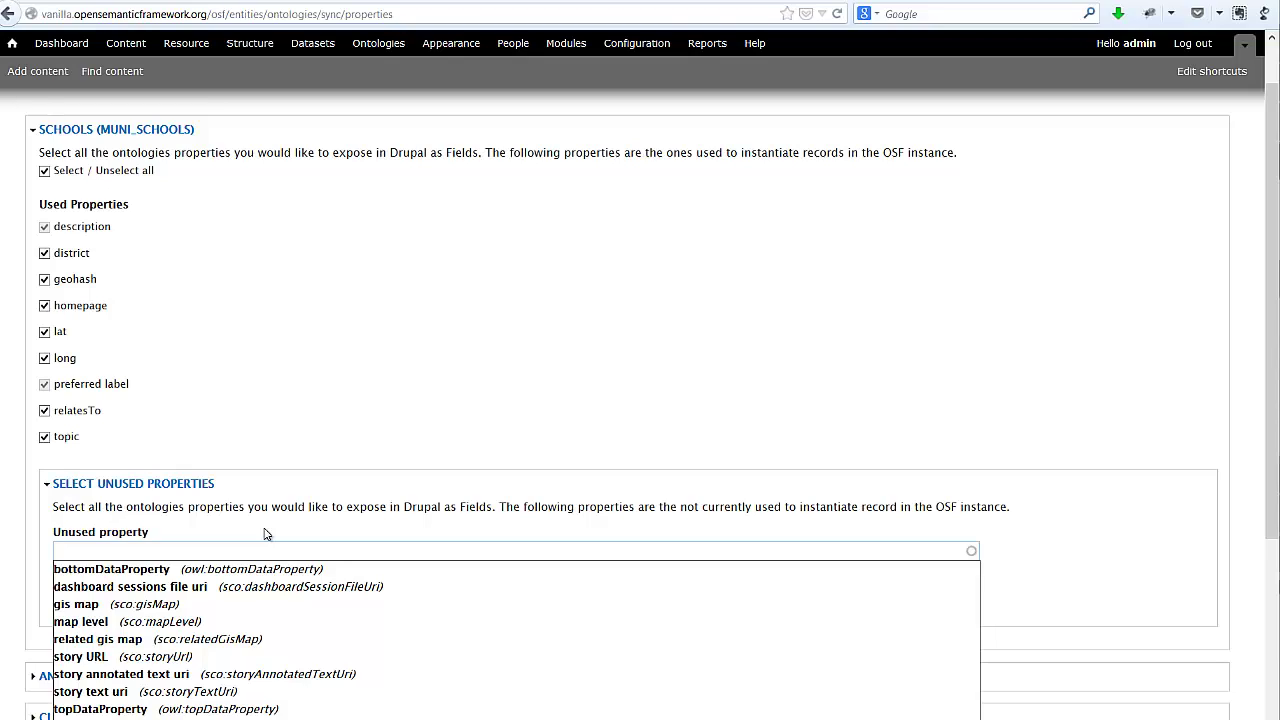
{"action": "left_click", "coordinate": [352, 432]}
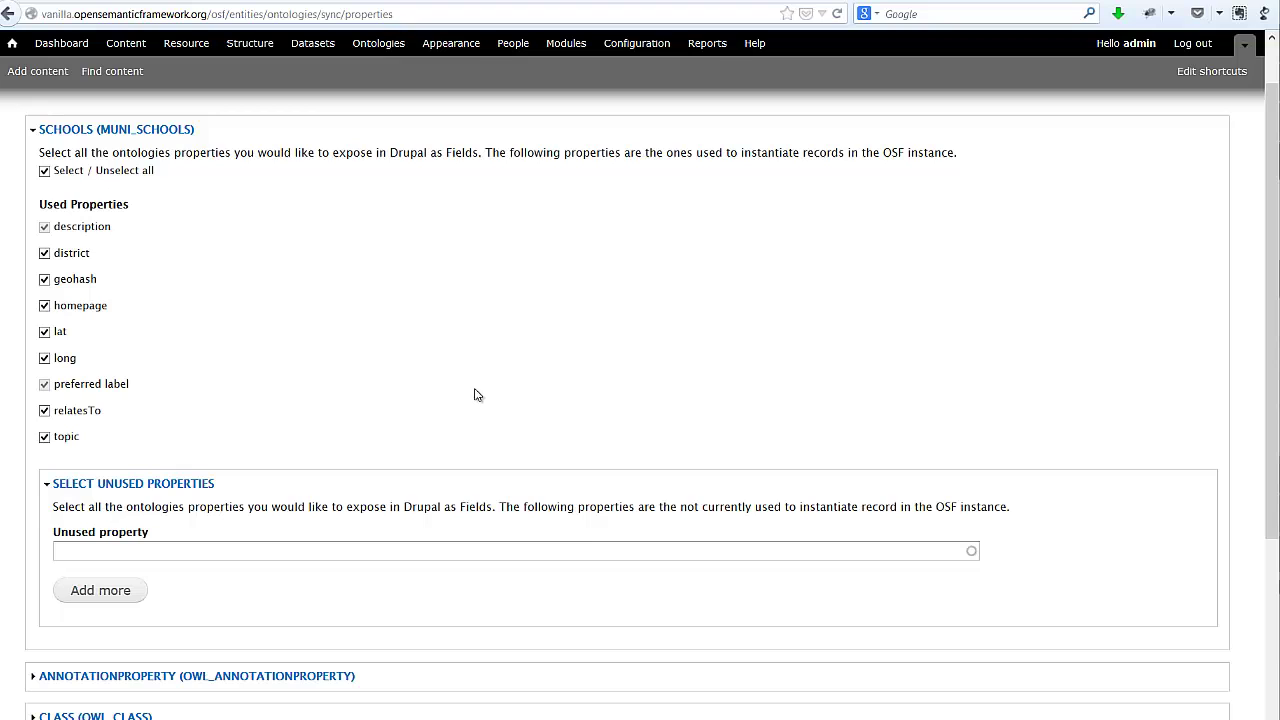
- Expand the Hospitals (muni_hospitals) class to review its properties and expose the selected classes and properties
{"action": "scroll", "coordinate": [566, 377], "scroll_direction": "down", "scroll_amount": 5}
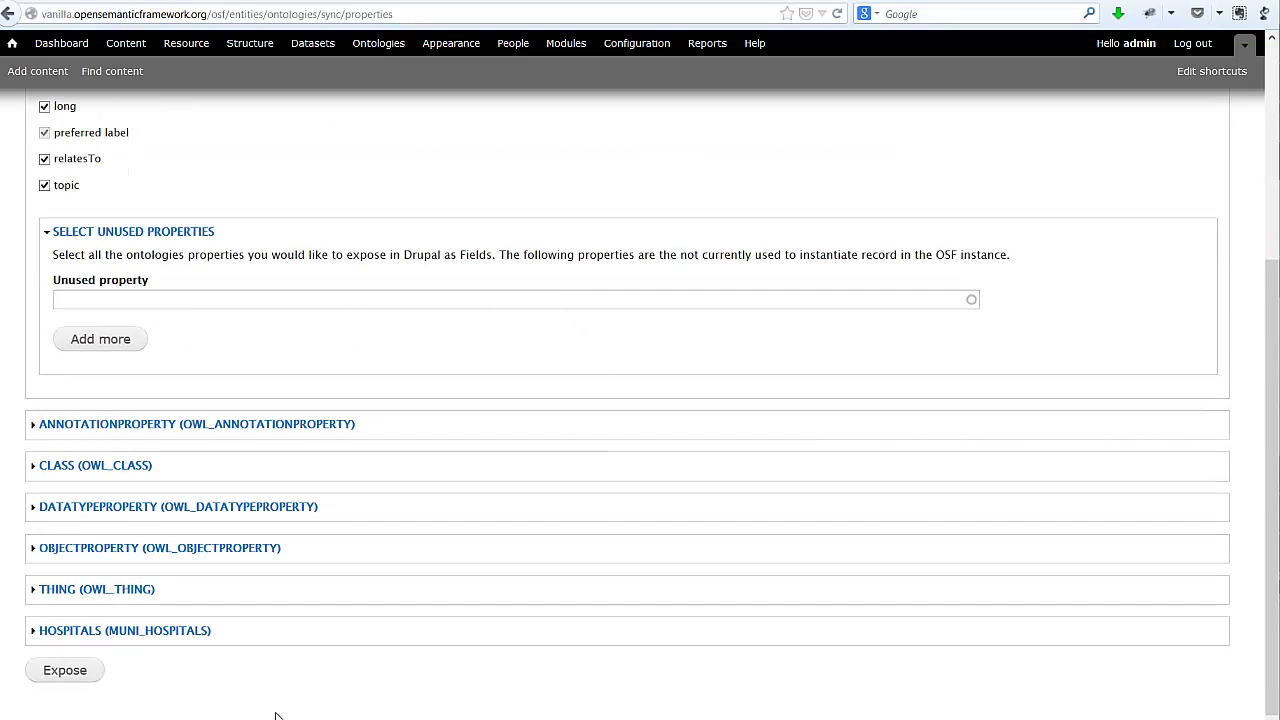
{"action": "left_click", "coordinate": [206, 632]}
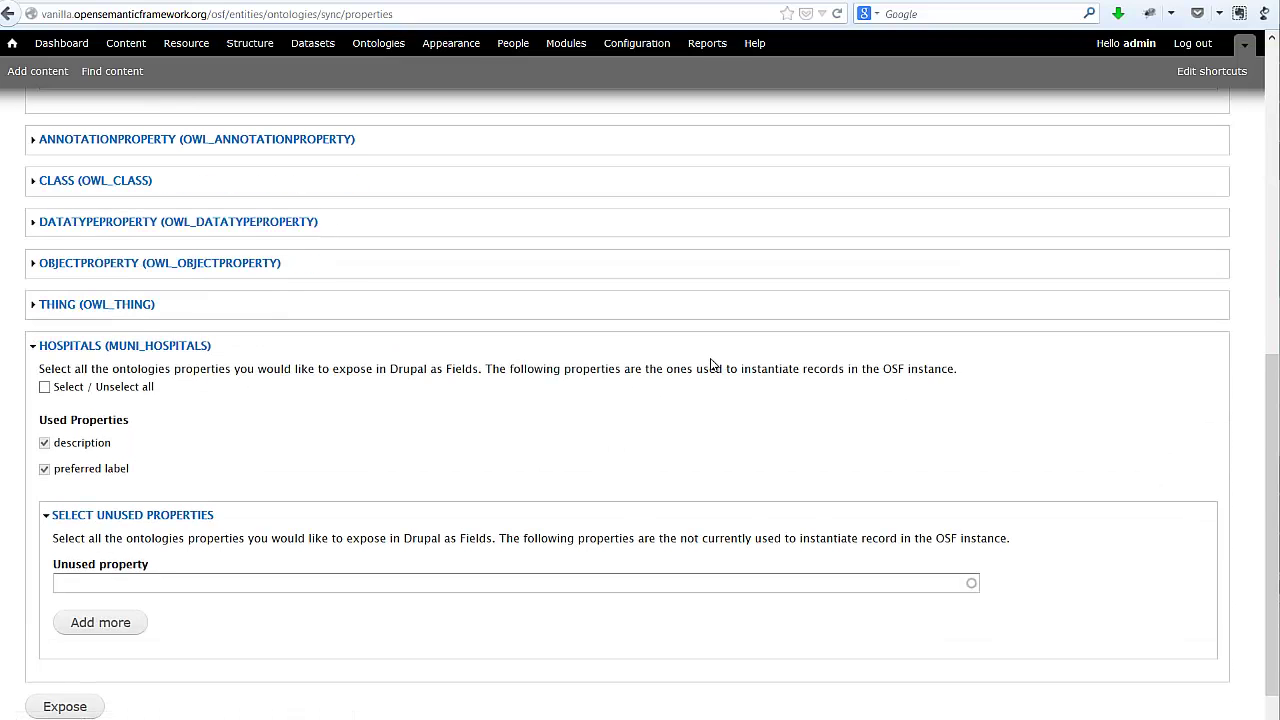
{"action": "scroll", "coordinate": [710, 366], "scroll_direction": "down", "scroll_amount": 1}
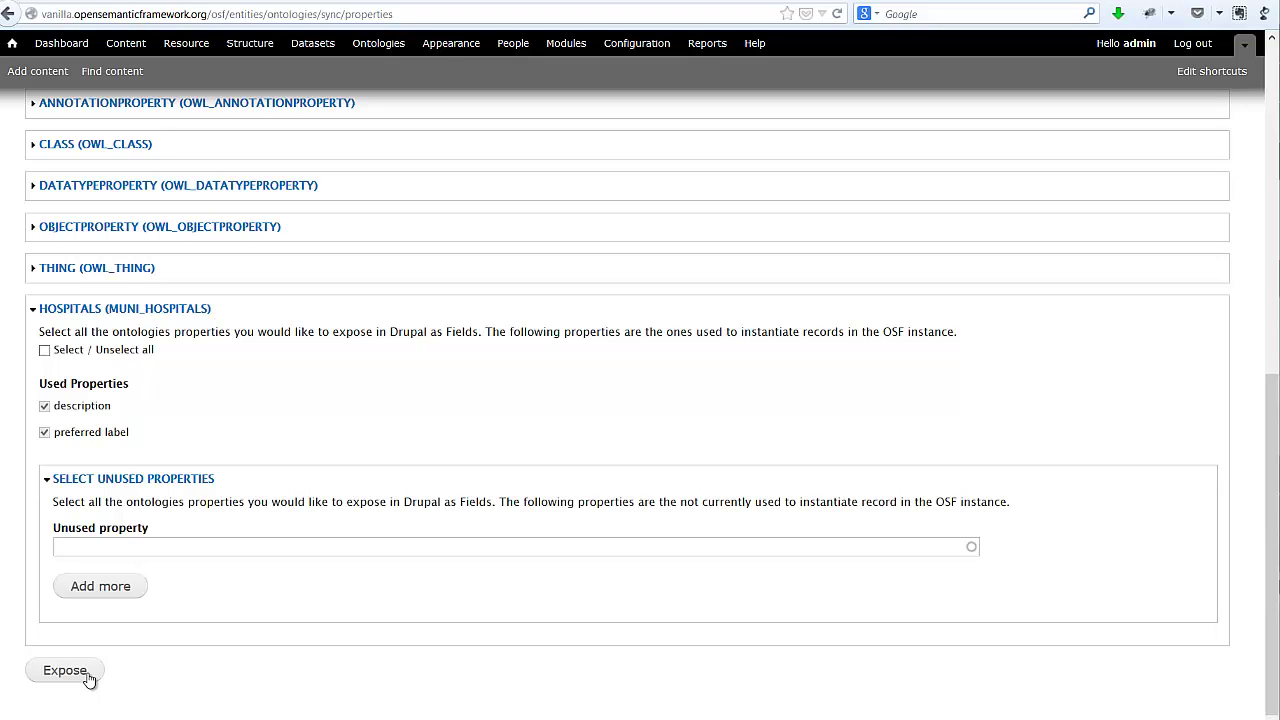
{"action": "left_click", "coordinate": [88, 678]}
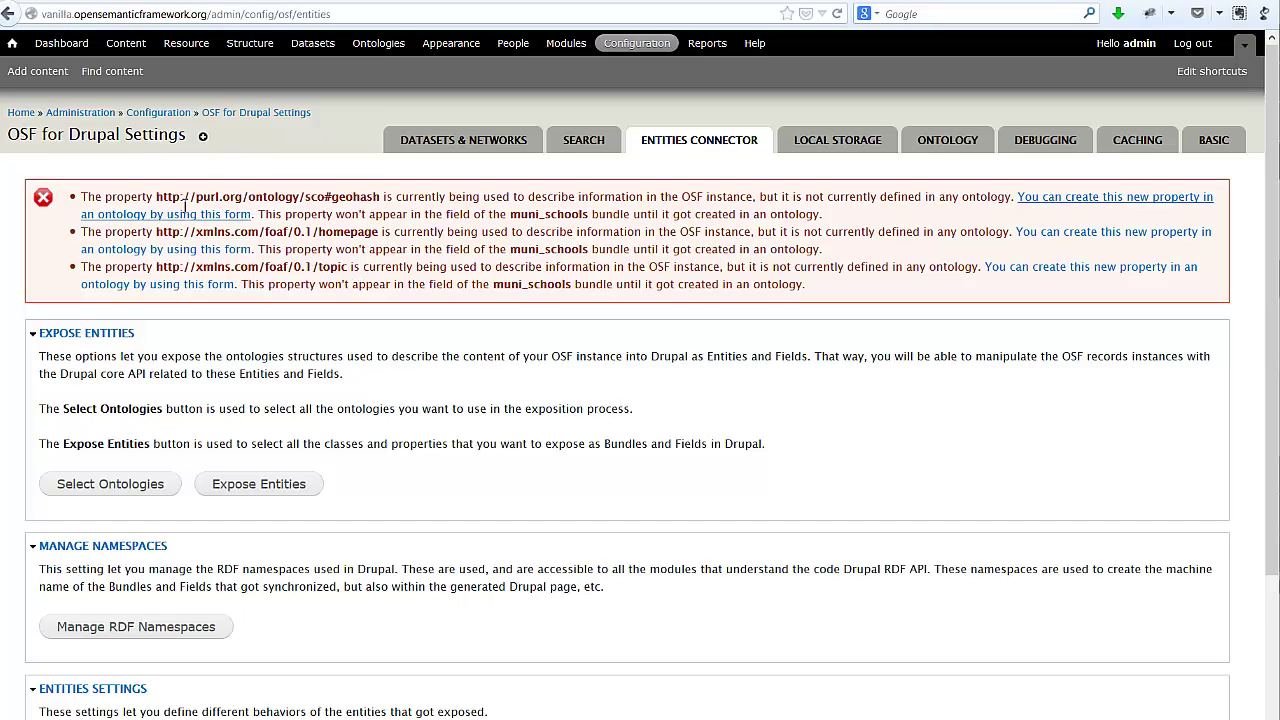
- Open the form for creating the undefined geohash property and examine the ontologies it can be saved in
{"action": "left_click_drag", "start_coordinate": [155, 197], "coordinate": [348, 268]}
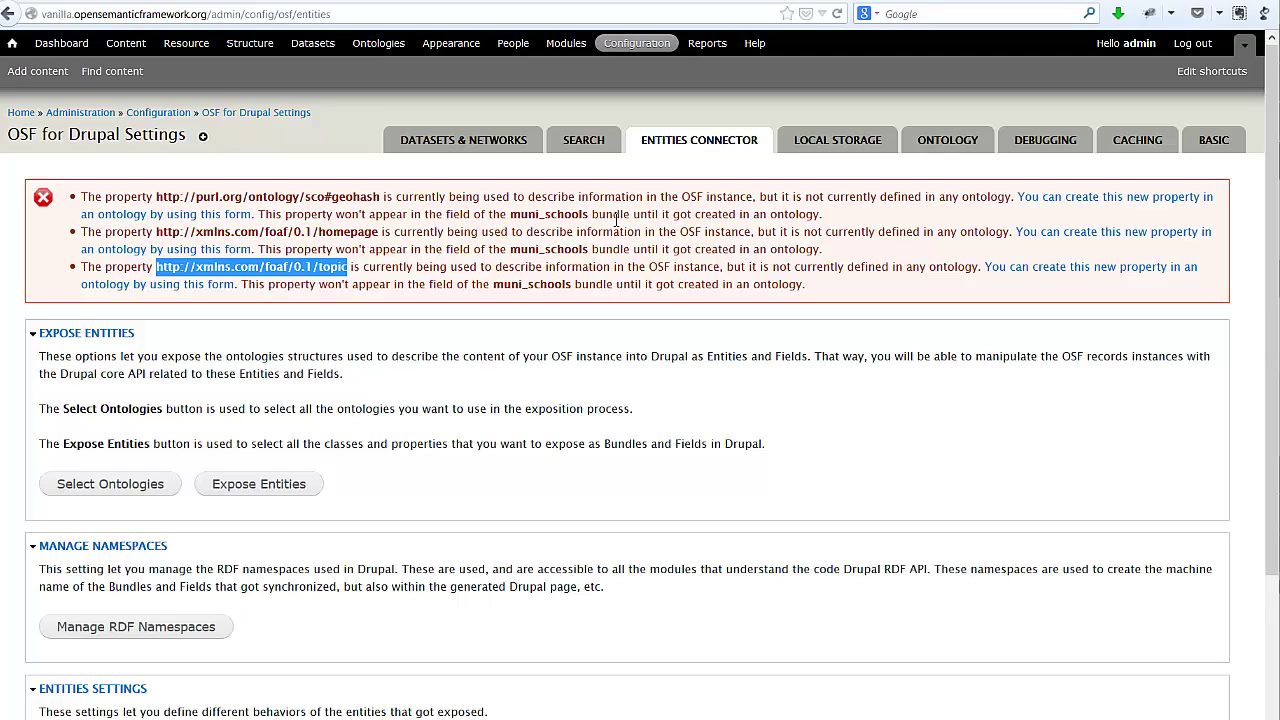
{"action": "left_click", "coordinate": [1173, 210]}
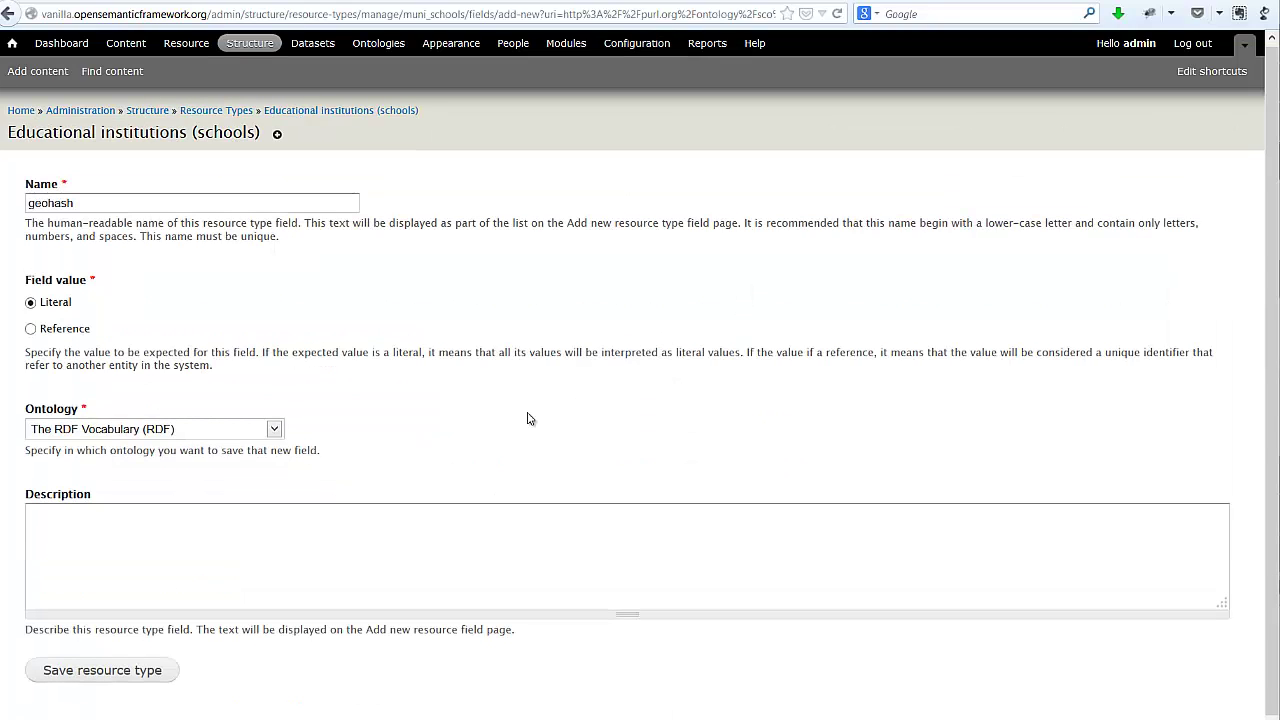
{"action": "left_click", "coordinate": [256, 429]}
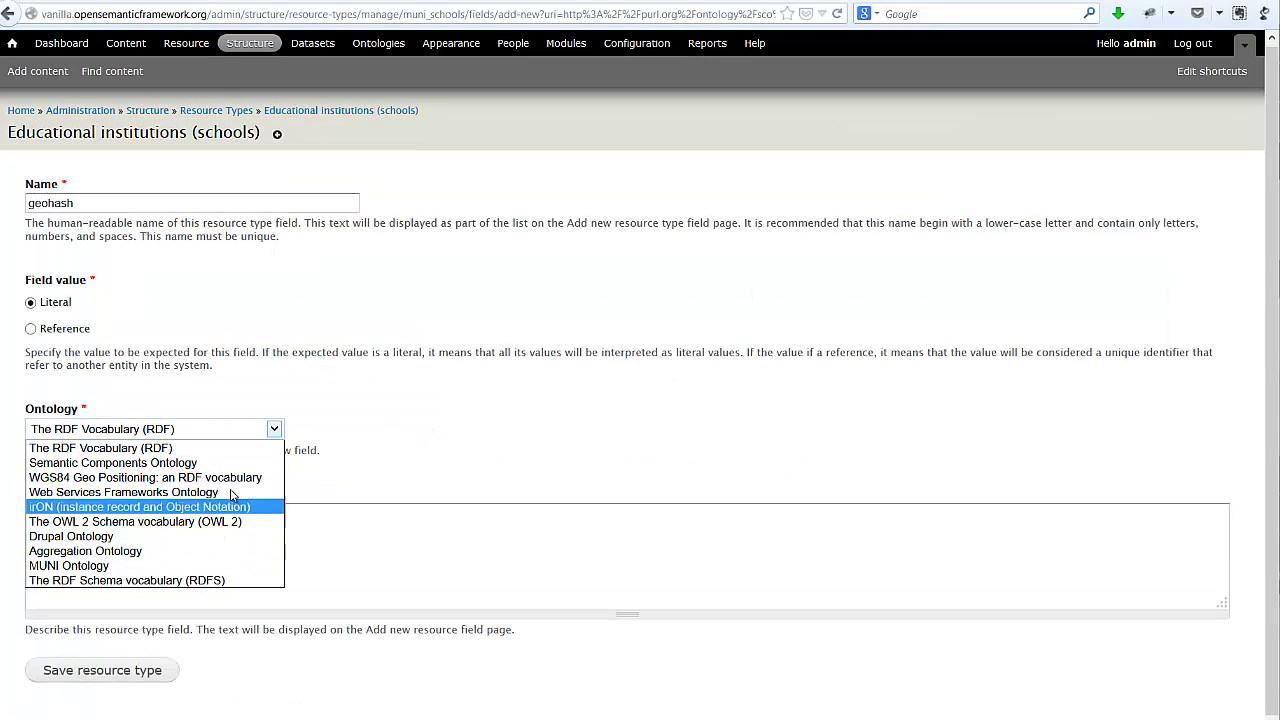
{"action": "left_click", "coordinate": [379, 408]}
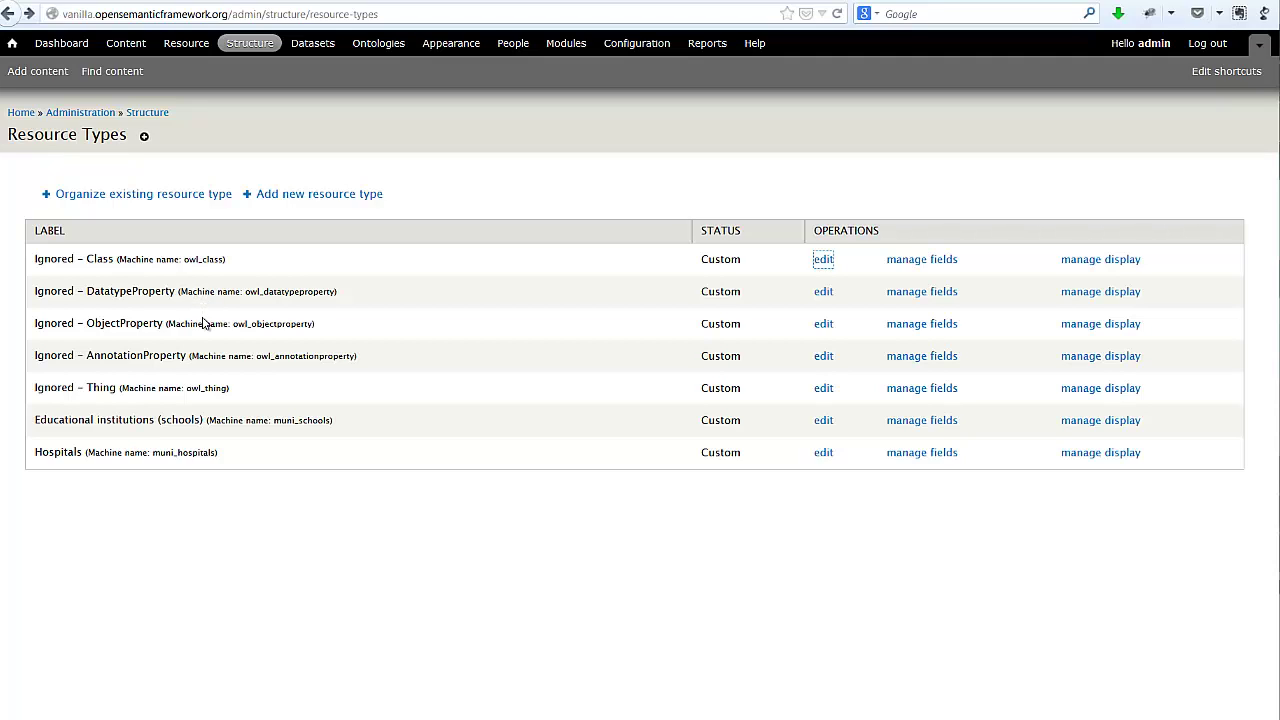
- Review the ignored resource types and open the page for adding a new resource at admin/resource/add
{"action": "left_click_drag", "start_coordinate": [89, 260], "coordinate": [35, 262]}
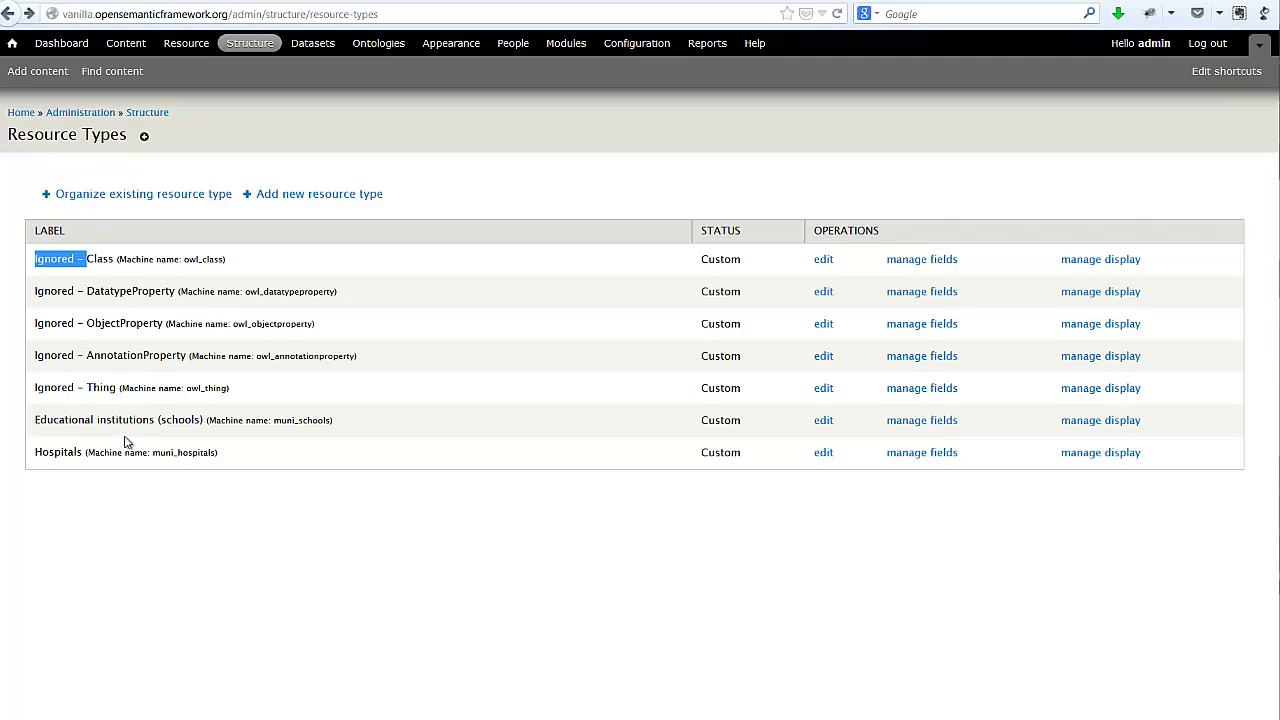
{"action": "left_click", "coordinate": [186, 45]}
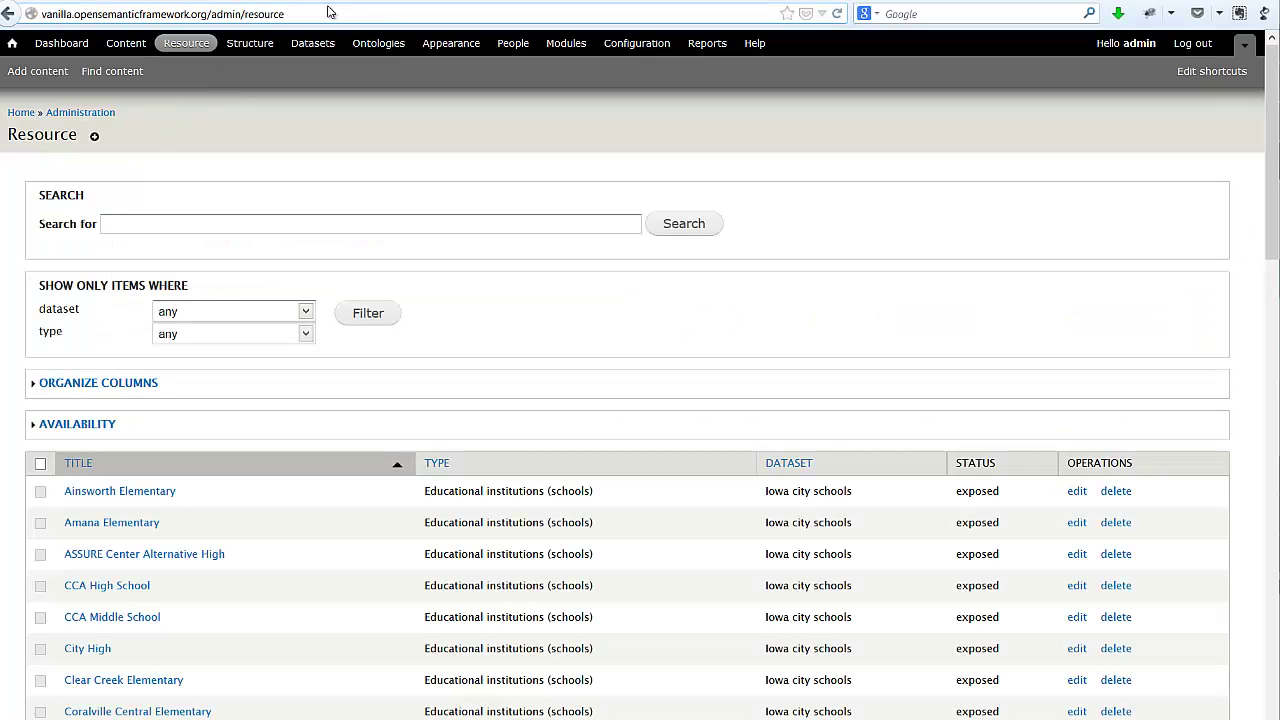
{"action": "left_click", "coordinate": [330, 12]}
{"action": "type", "text": "/add"}
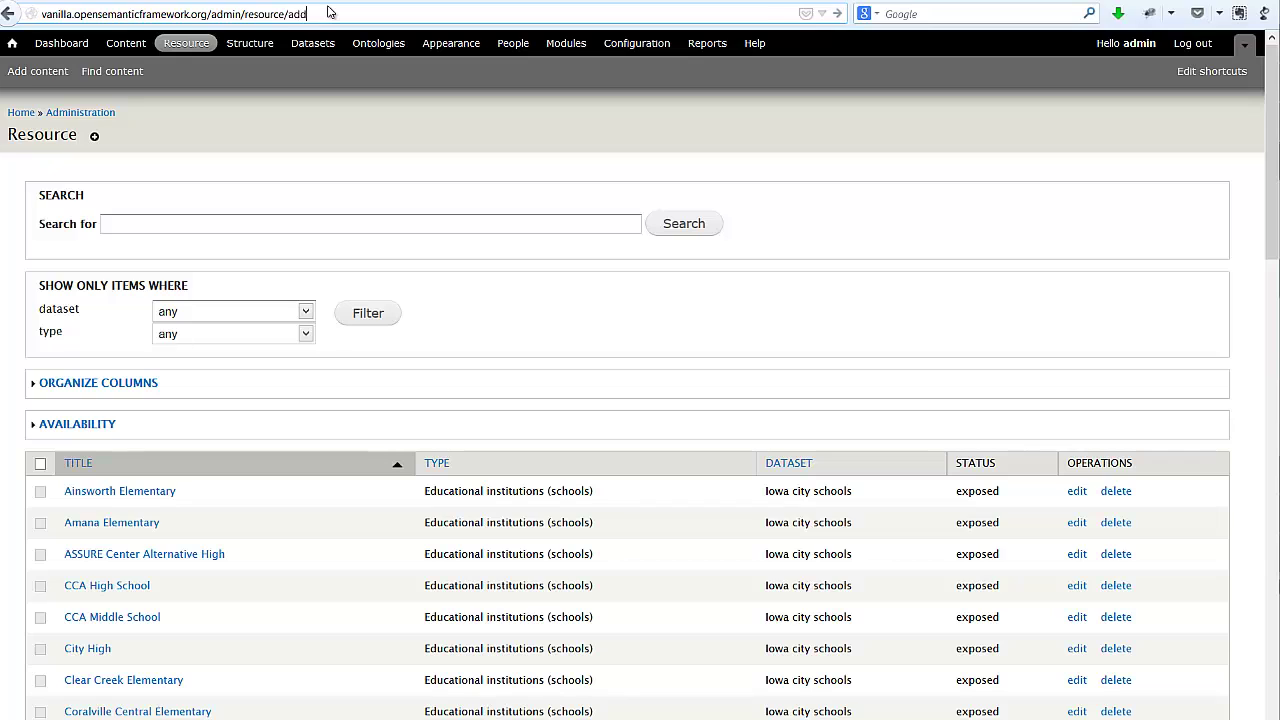
{"action": "key", "text": "Return"}
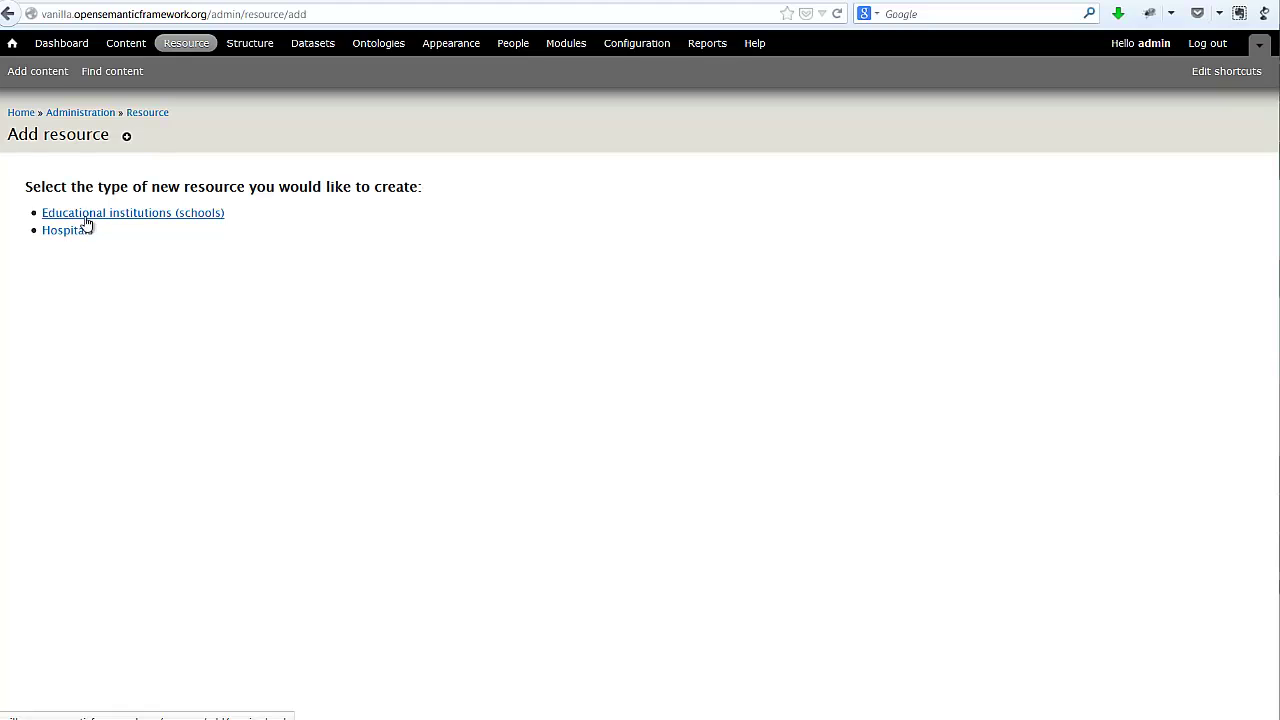
- Open the resource types list and review the edit settings of Educational institutions (schools), including the option to ignore the synchronized type
{"action": "left_click", "coordinate": [263, 48]}
{"action": "left_click", "coordinate": [114, 397]}
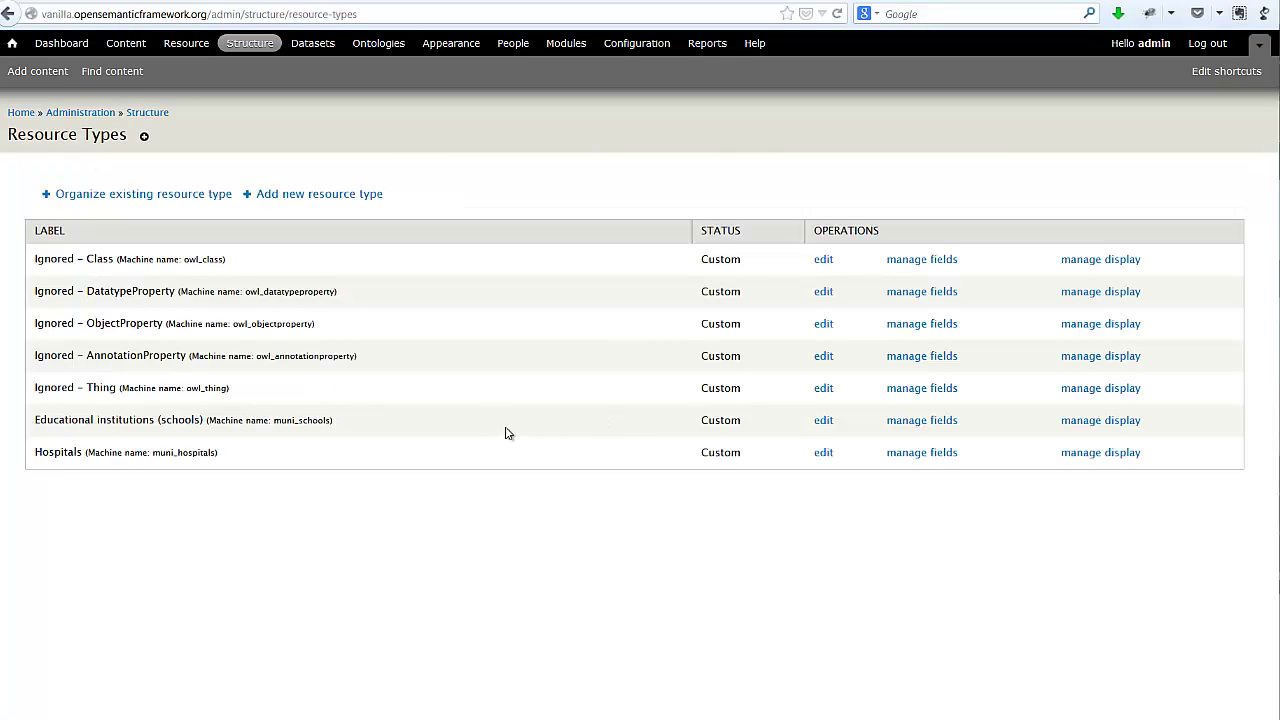
{"action": "left_click", "coordinate": [823, 422]}
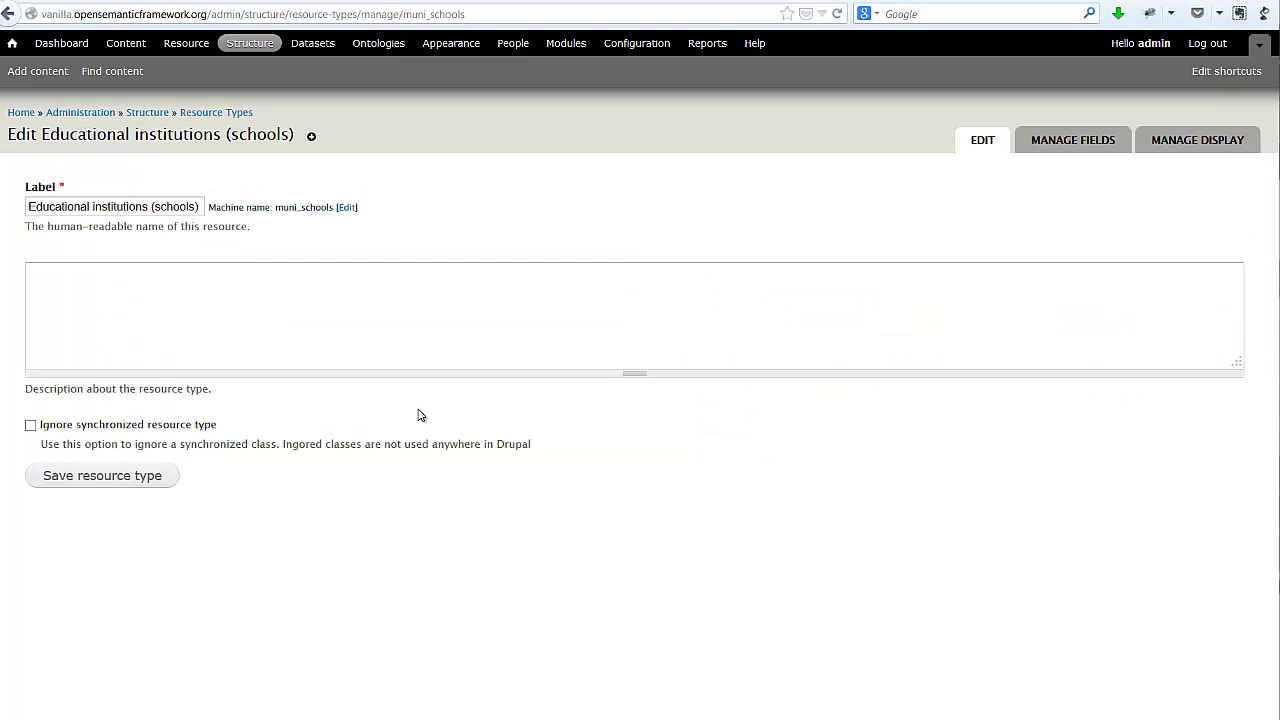
{"action": "double_click", "coordinate": [73, 430]}
{"action": "left_click", "coordinate": [73, 430]}
{"action": "key", "text": "alt+Left"}
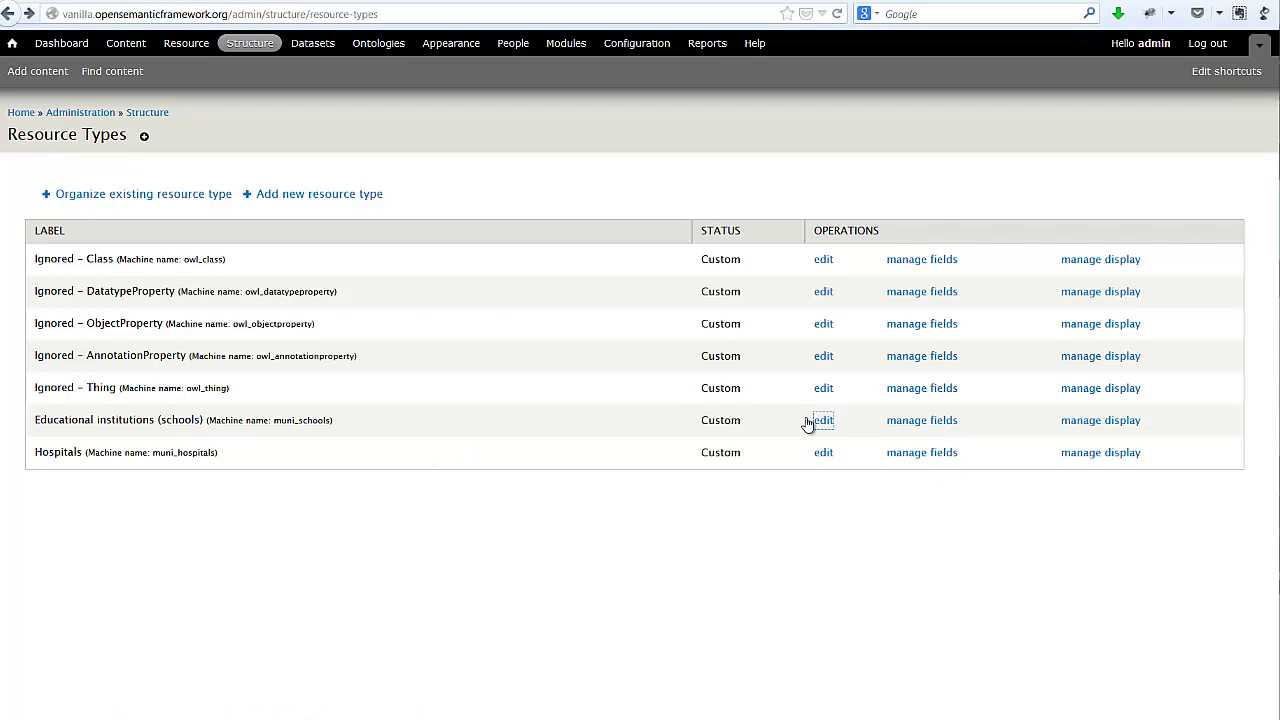
- Reorder the Educational institutions (schools) fields so preferred label and description come first and relatesTo follows district, and save the order
{"action": "left_click", "coordinate": [892, 425]}
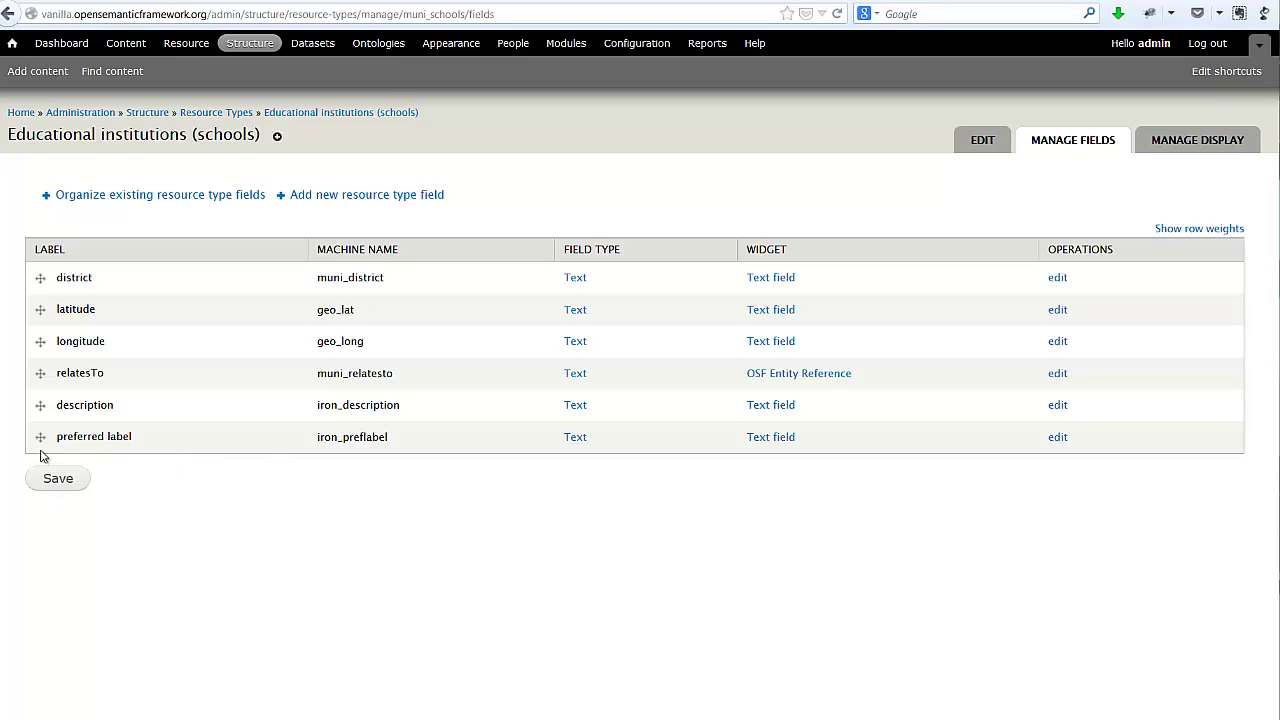
{"action": "left_click_drag", "start_coordinate": [43, 440], "coordinate": [37, 280]}
{"action": "left_click_drag", "start_coordinate": [43, 487], "coordinate": [40, 360]}
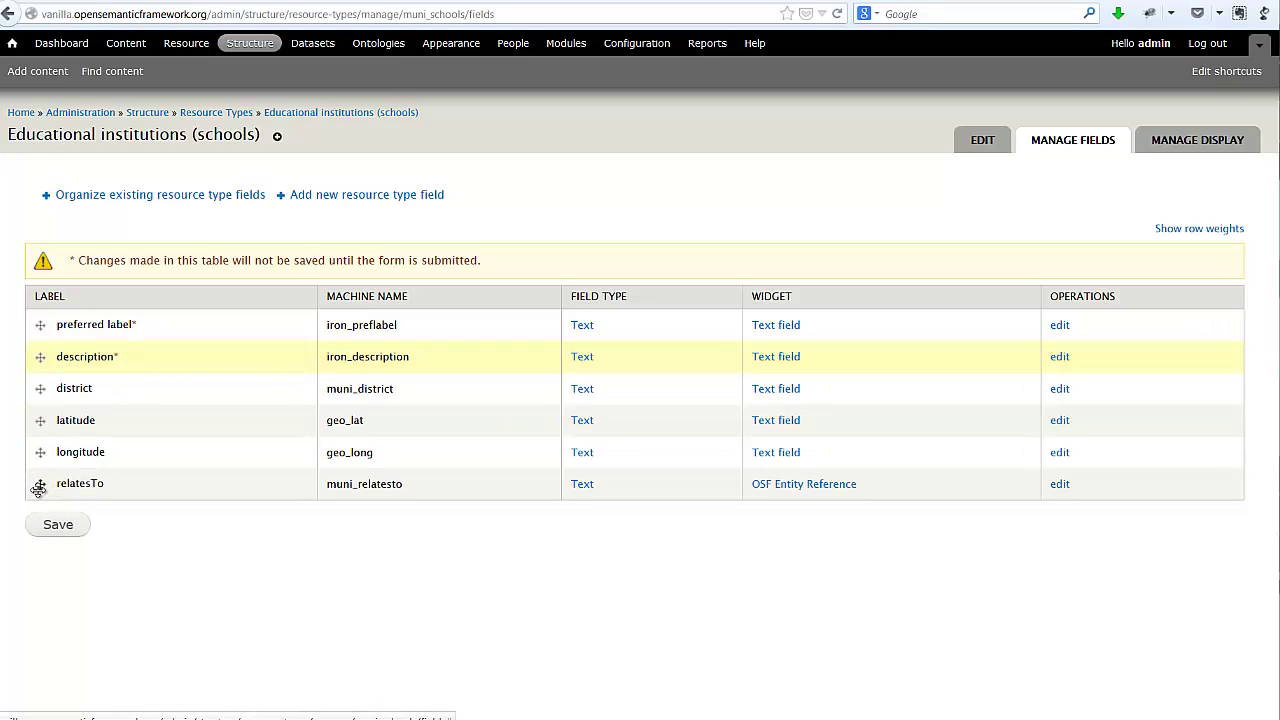
{"action": "left_click_drag", "start_coordinate": [38, 481], "coordinate": [43, 420]}
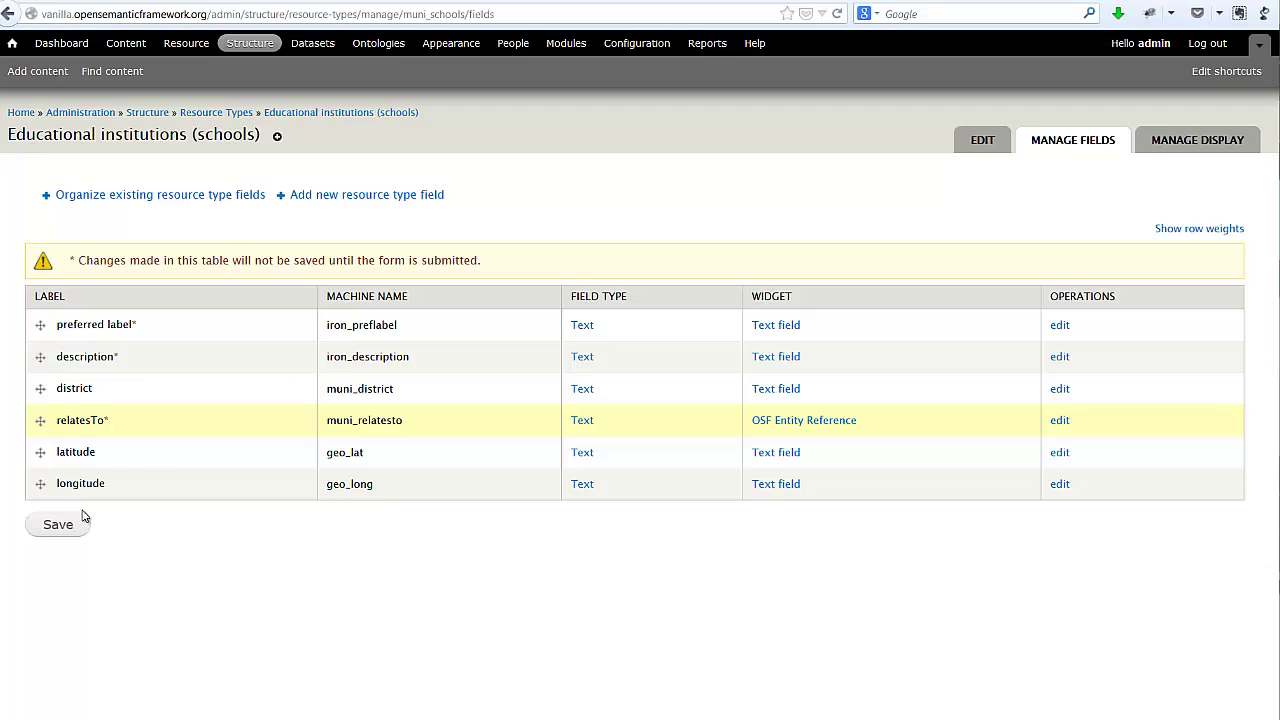
{"action": "left_click", "coordinate": [59, 525]}
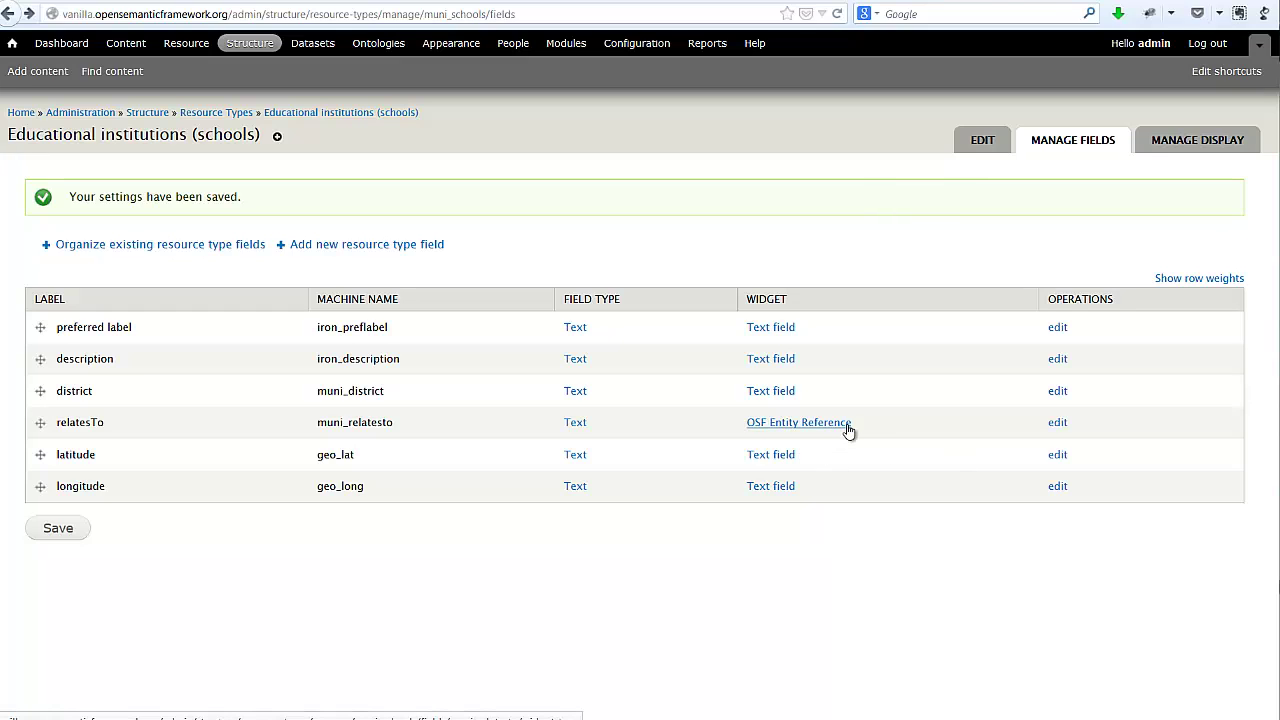
- Limit the entity reference search of the schools' relatesTo field to the MUNI Ontology, with both content datasets unselected
{"action": "left_click", "coordinate": [1056, 423]}
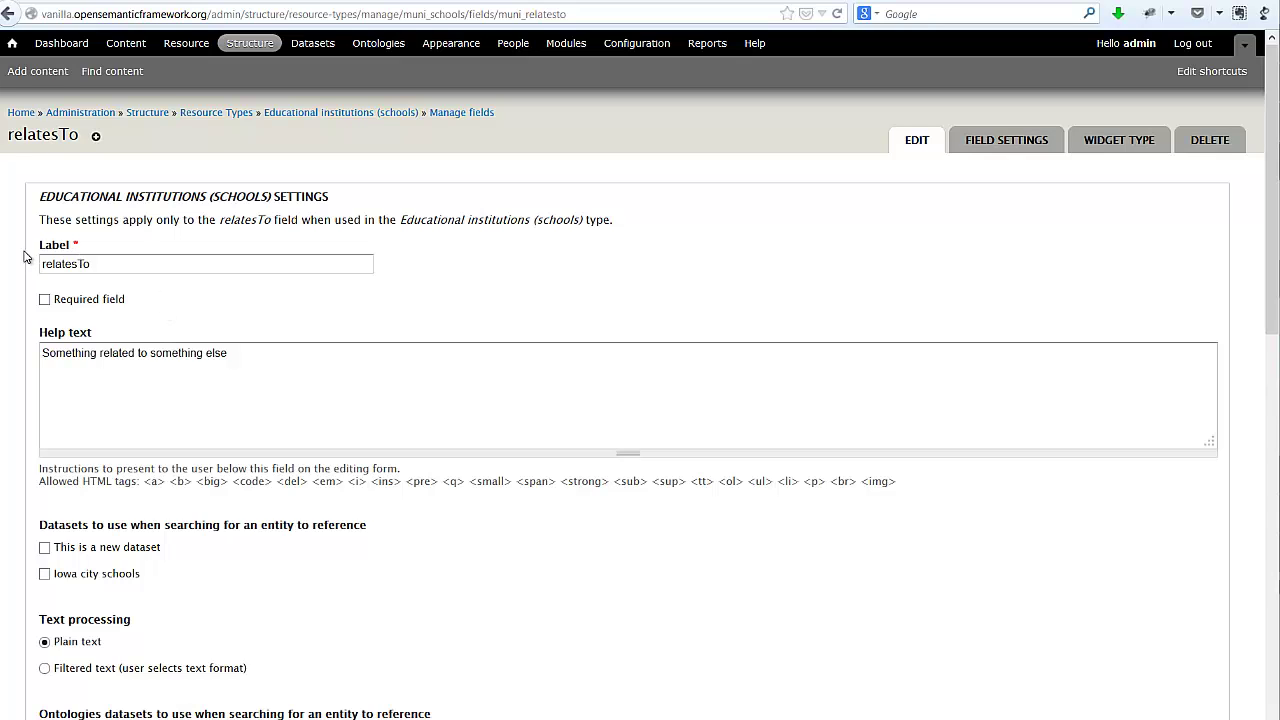
{"action": "scroll", "coordinate": [551, 196], "scroll_direction": "down", "scroll_amount": 2}
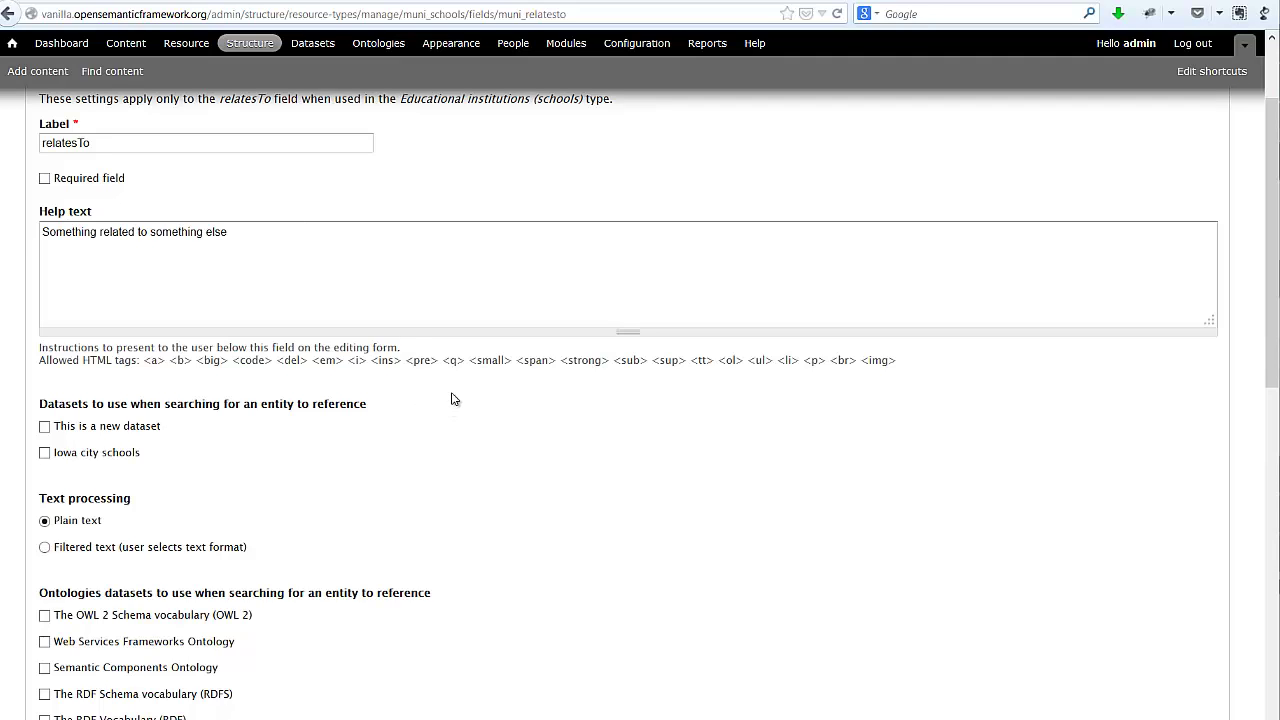
{"action": "scroll", "coordinate": [658, 278], "scroll_direction": "down", "scroll_amount": 3}
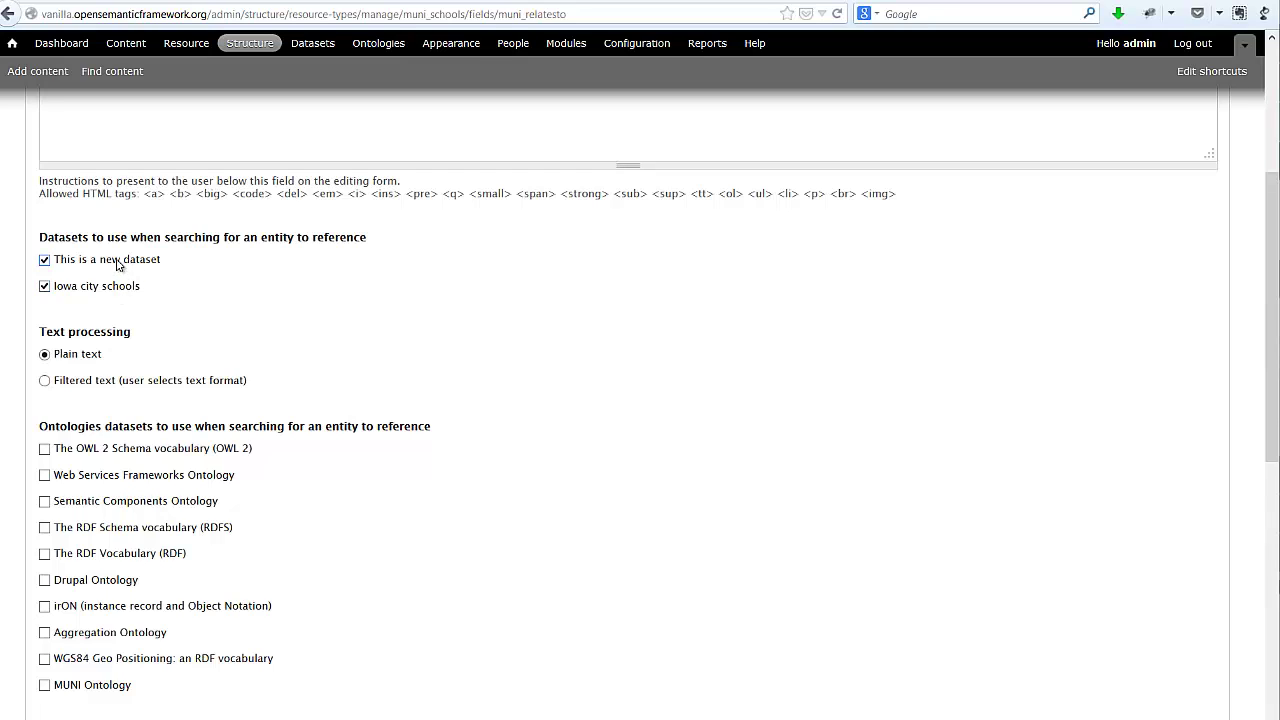
{"action": "scroll", "coordinate": [560, 330], "scroll_direction": "down", "scroll_amount": 2}
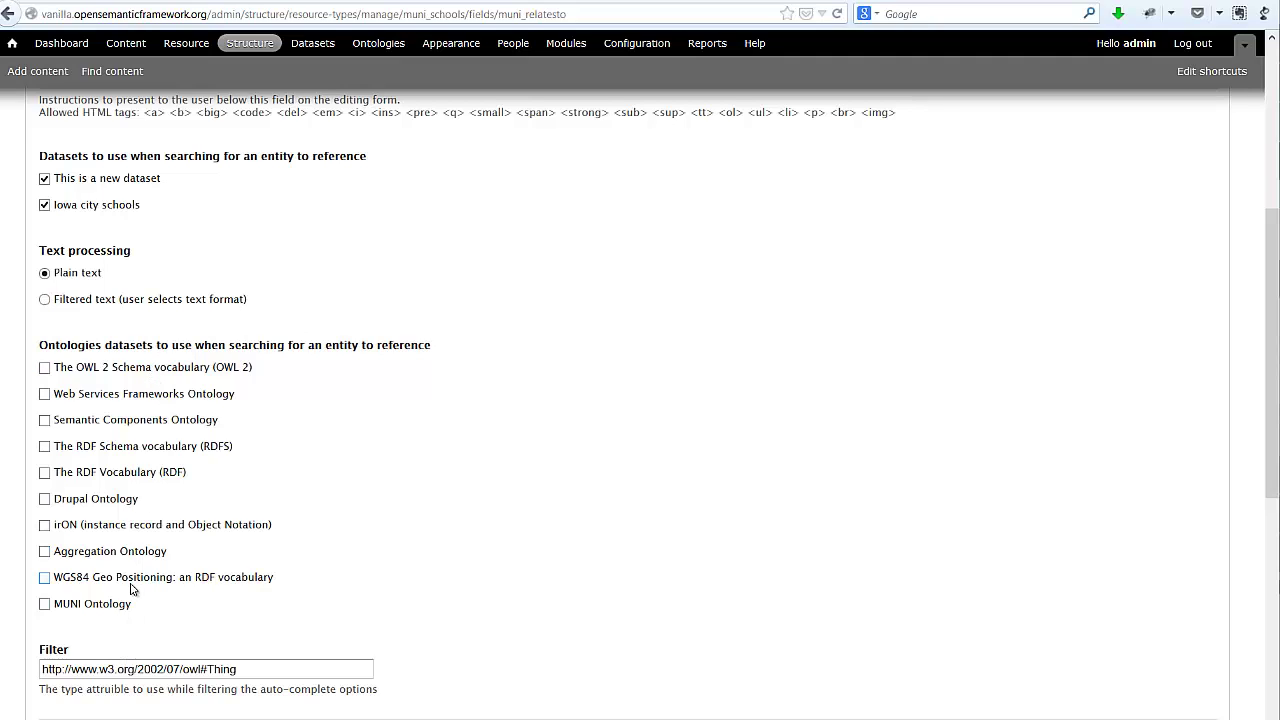
{"action": "left_click", "coordinate": [94, 608]}
{"action": "left_click", "coordinate": [66, 207]}
{"action": "left_click", "coordinate": [82, 182]}
{"action": "scroll", "coordinate": [803, 459], "scroll_direction": "down", "scroll_amount": 2}
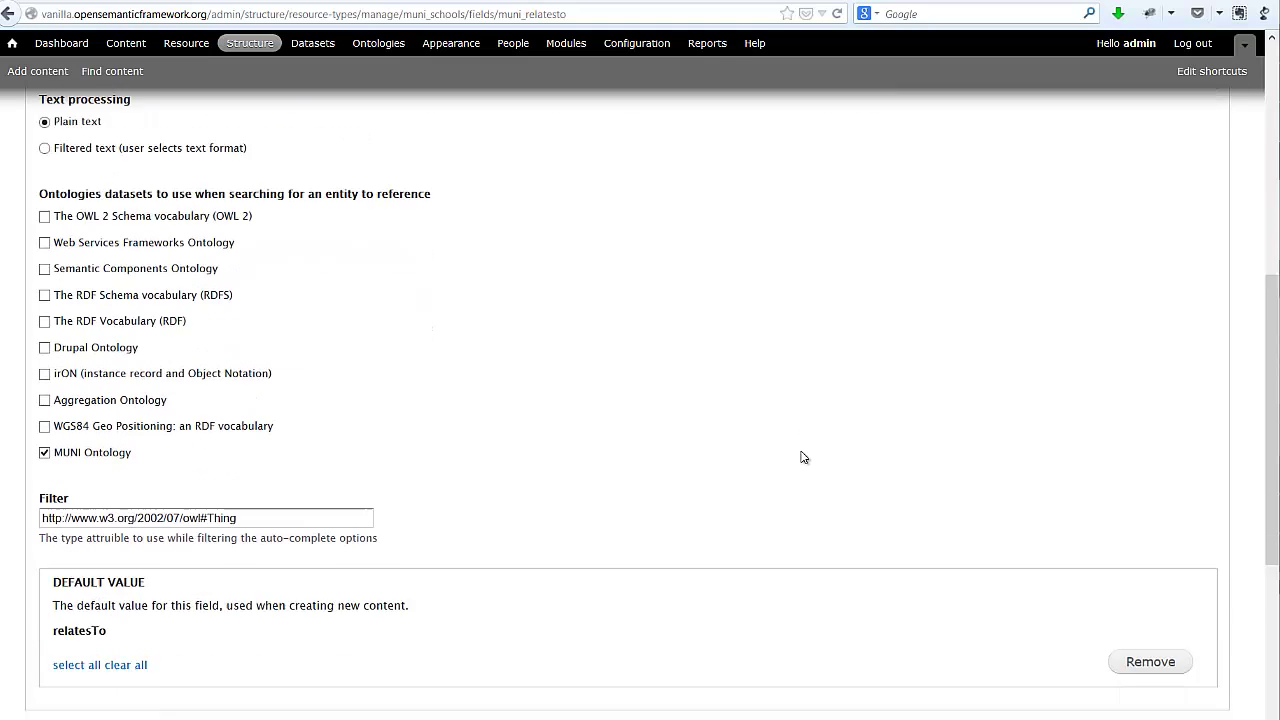
- Keep the relatesTo field's number of values at Unlimited and save the field settings
{"action": "scroll", "coordinate": [803, 459], "scroll_direction": "down", "scroll_amount": 6}
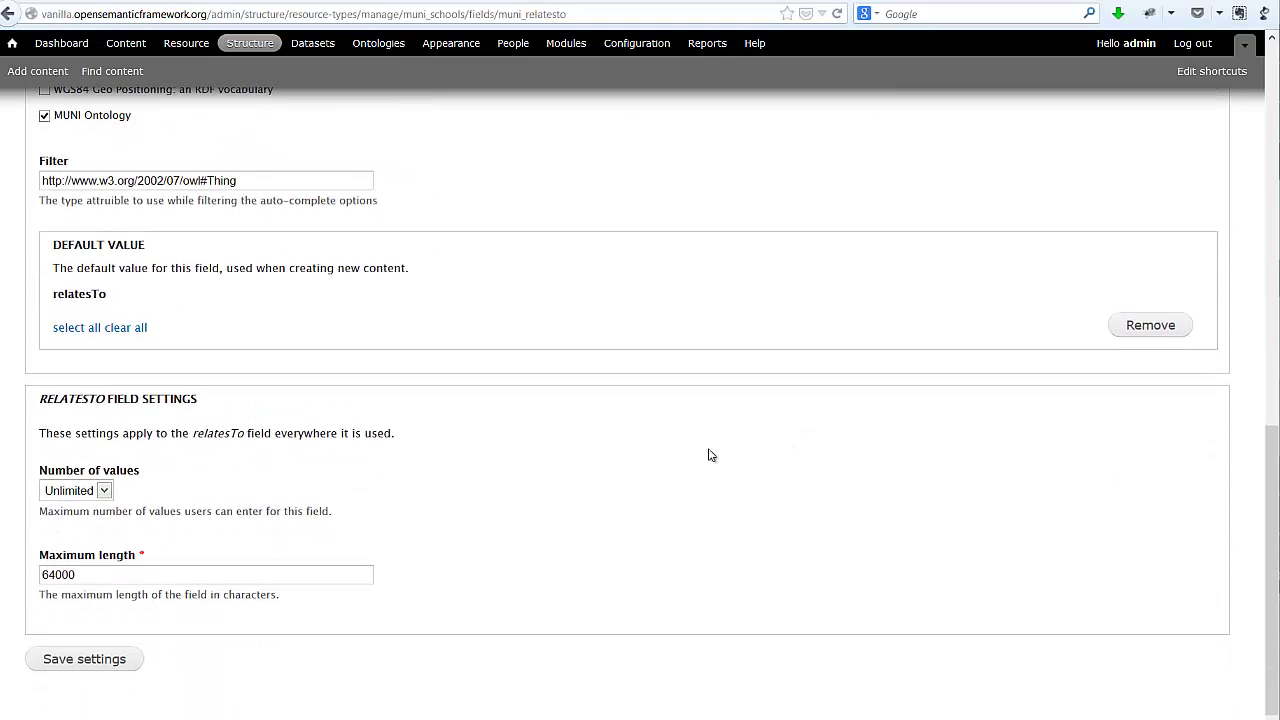
{"action": "left_click", "coordinate": [104, 490]}
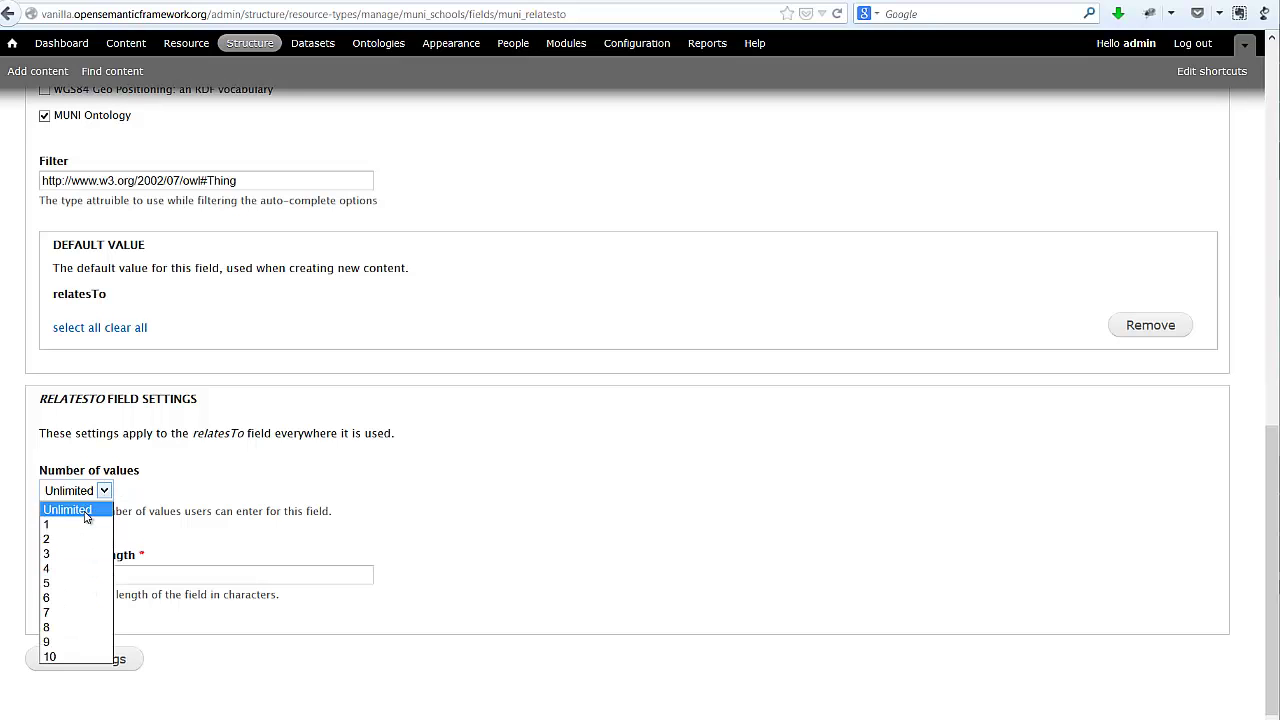
{"action": "left_click", "coordinate": [229, 491]}
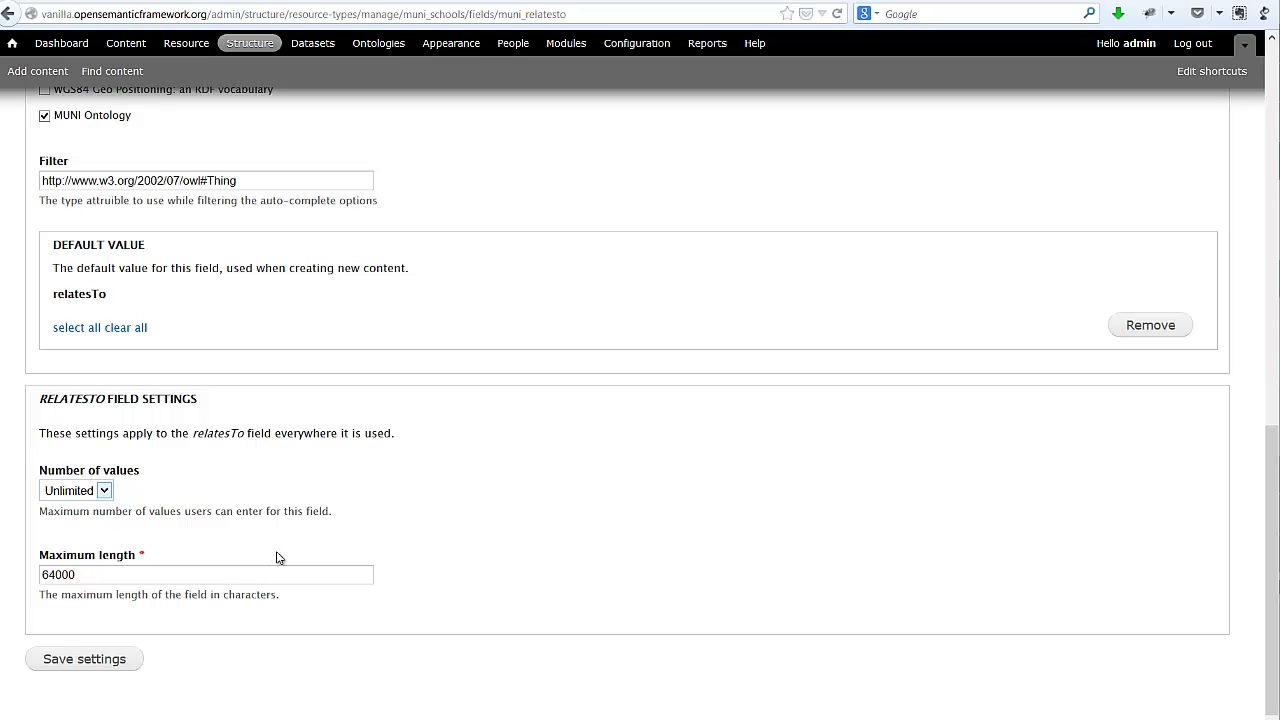
{"action": "left_click", "coordinate": [101, 670]}
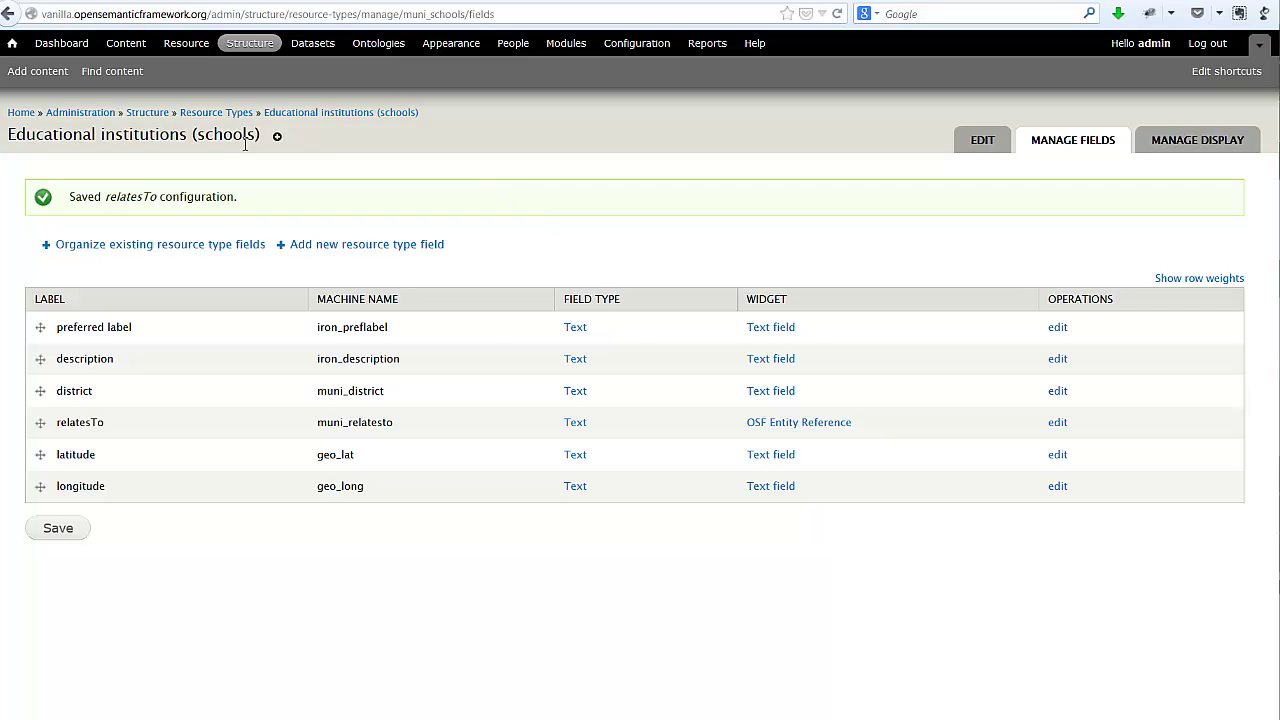
- Open the Ainsworth Elementary record from the resource list for editing
{"action": "left_click", "coordinate": [200, 46]}
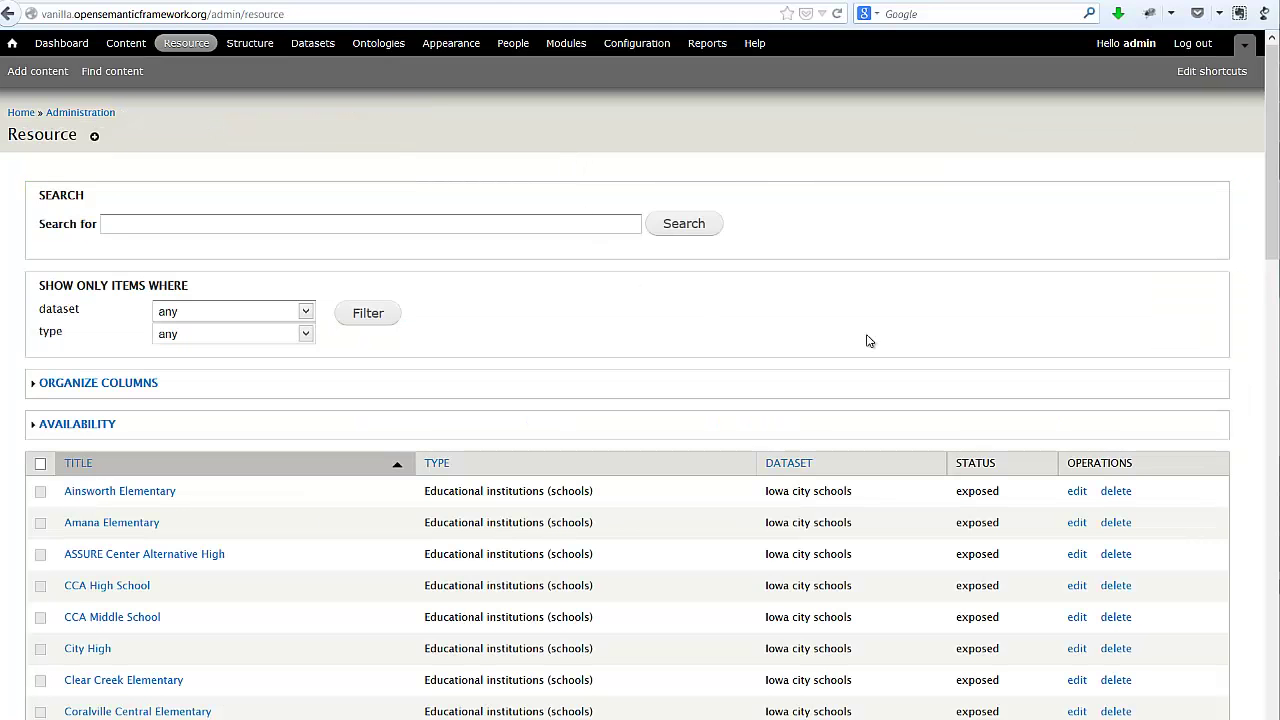
{"action": "scroll", "coordinate": [963, 275], "scroll_direction": "down", "scroll_amount": 3}
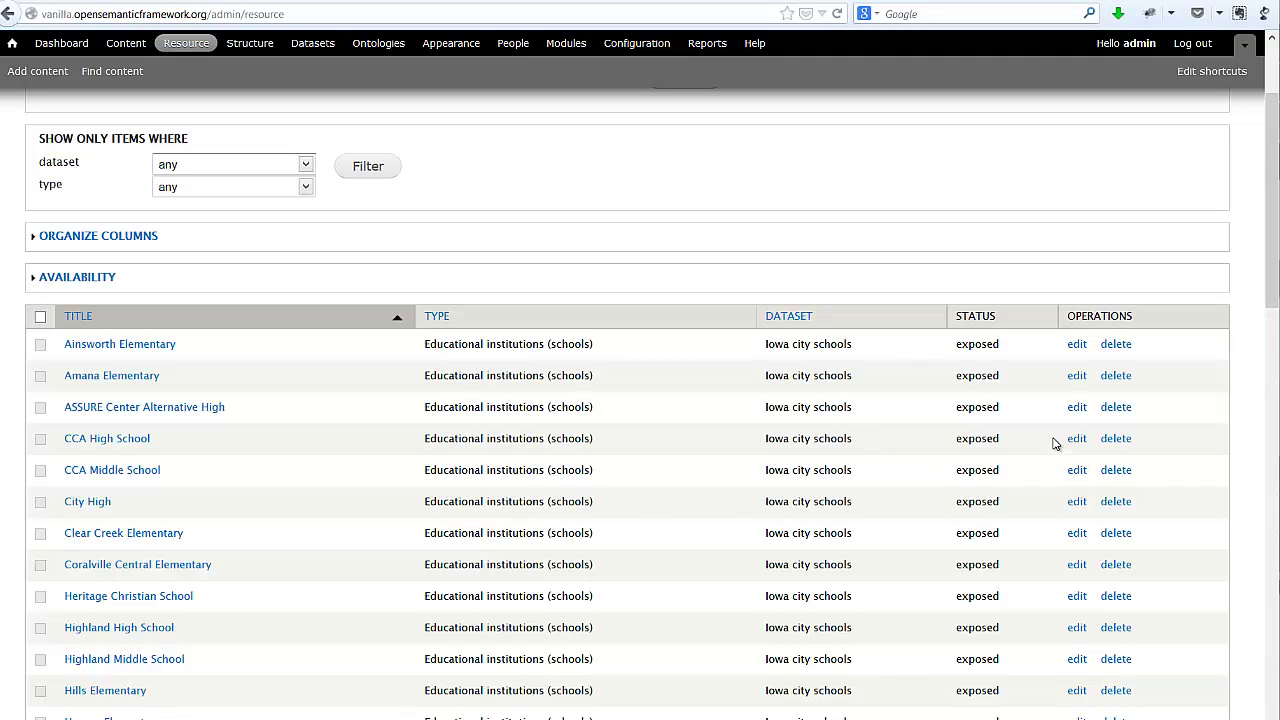
{"action": "left_click", "coordinate": [1077, 344]}
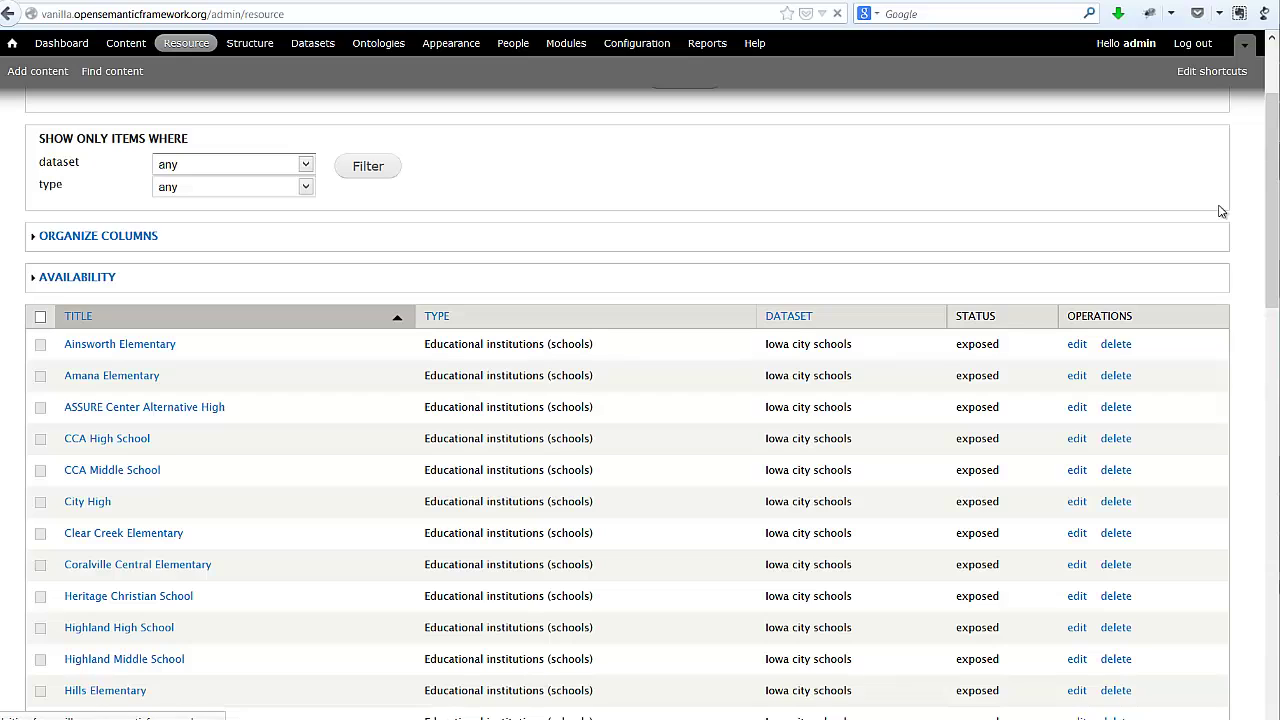
{"action": "left_click", "coordinate": [1078, 344]}
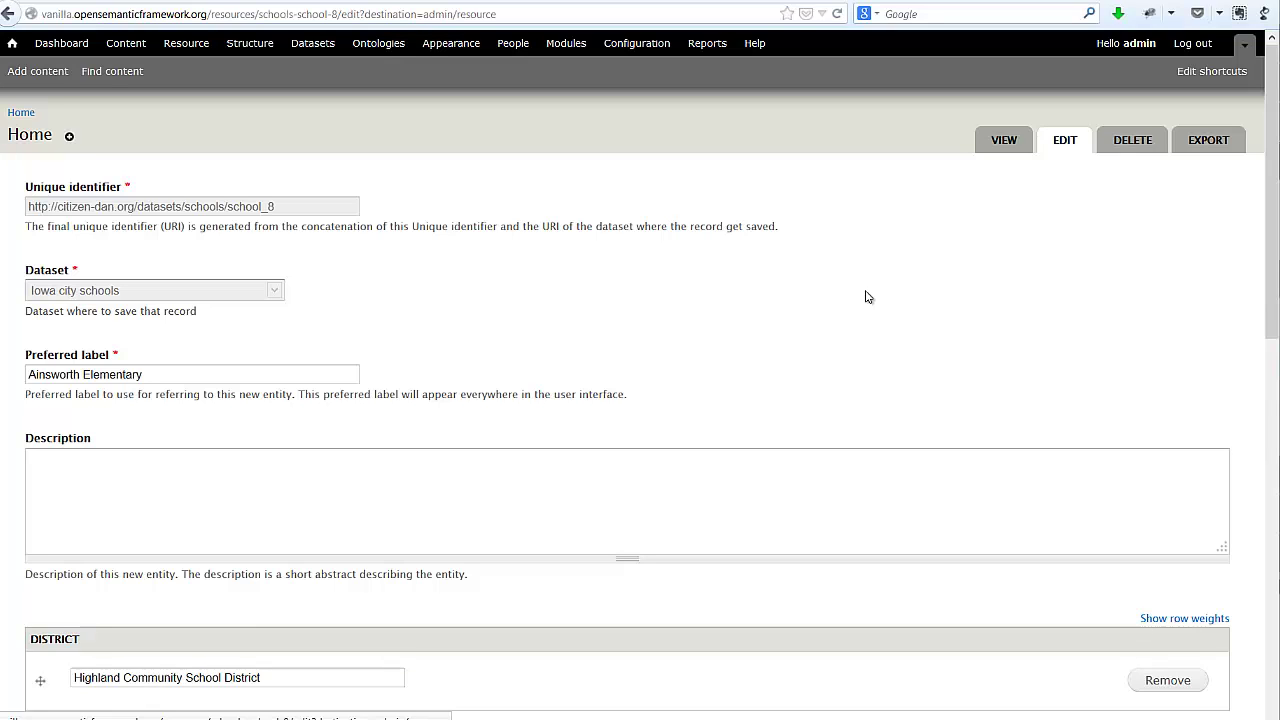
- Examine the district, relatesTo, latitude and longitude fields in the Ainsworth Elementary form without changing them
{"action": "scroll", "coordinate": [860, 297], "scroll_direction": "down", "scroll_amount": 5}
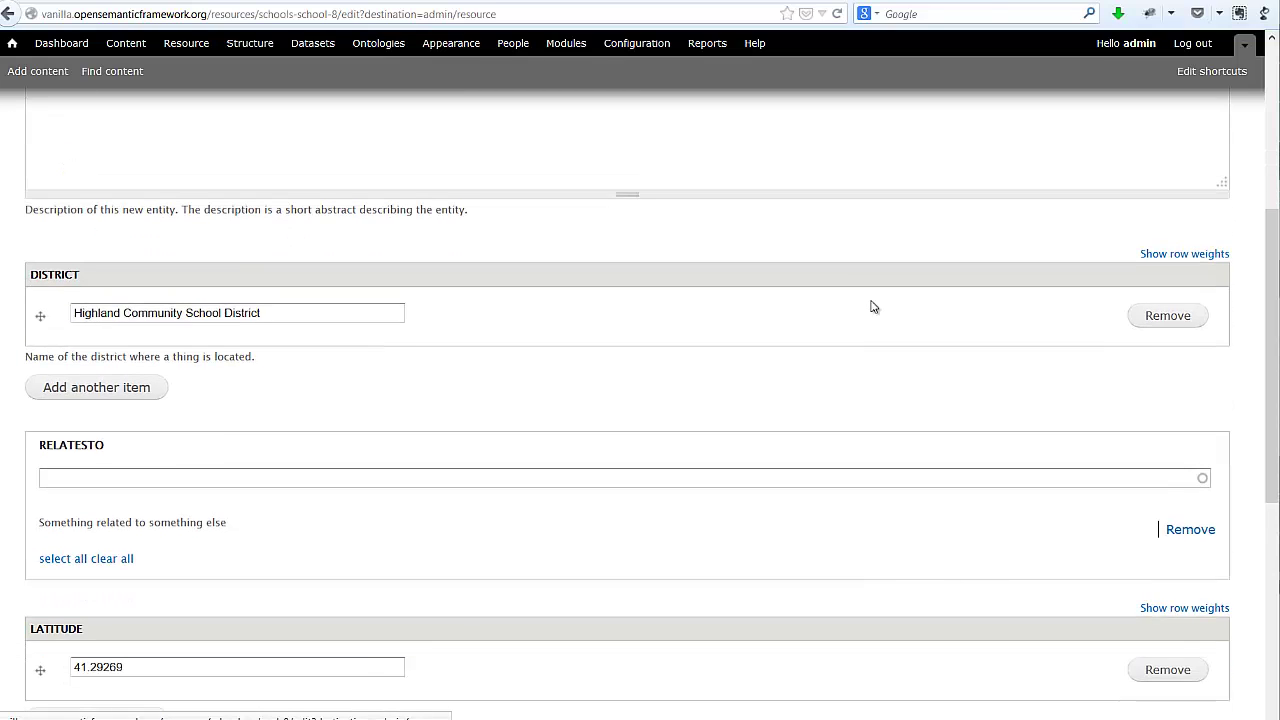
{"action": "scroll", "coordinate": [879, 306], "scroll_direction": "down", "scroll_amount": 3}
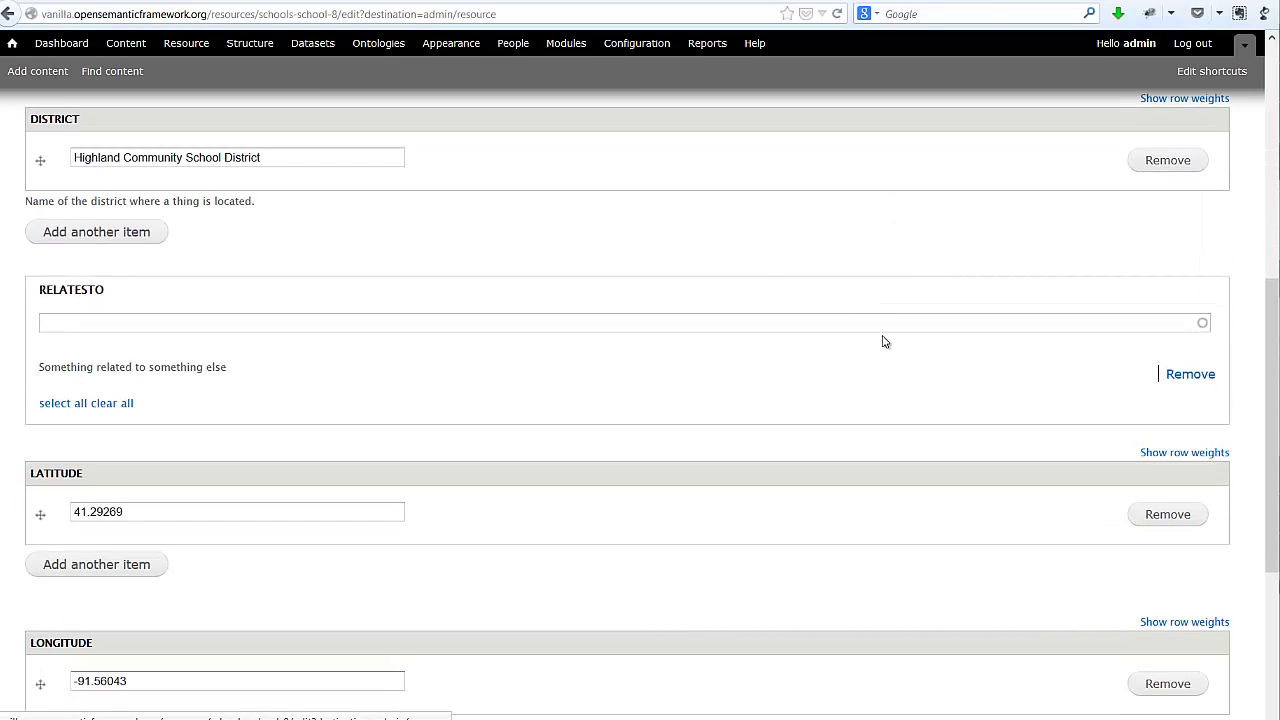
{"action": "left_click", "coordinate": [886, 326]}
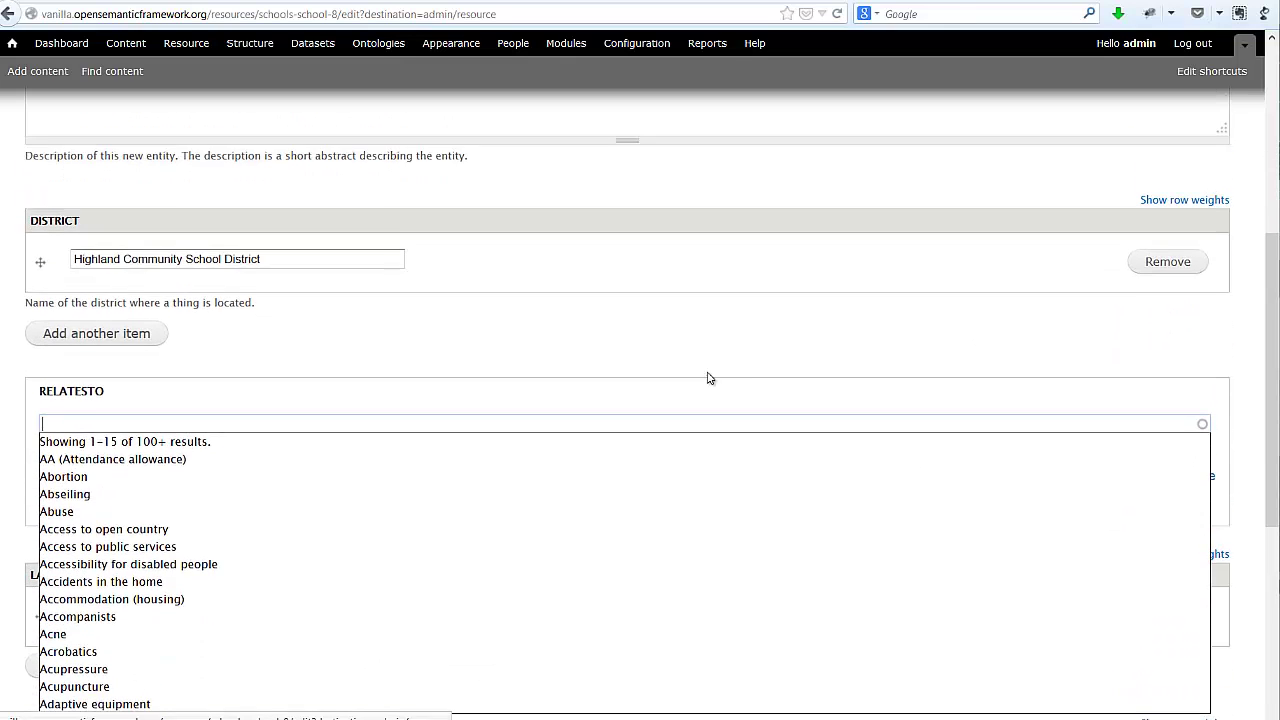
{"action": "left_click", "coordinate": [720, 371]}
{"action": "scroll", "coordinate": [831, 291], "scroll_direction": "down", "scroll_amount": 5}
{"action": "scroll", "coordinate": [831, 292], "scroll_direction": "down", "scroll_amount": 1}
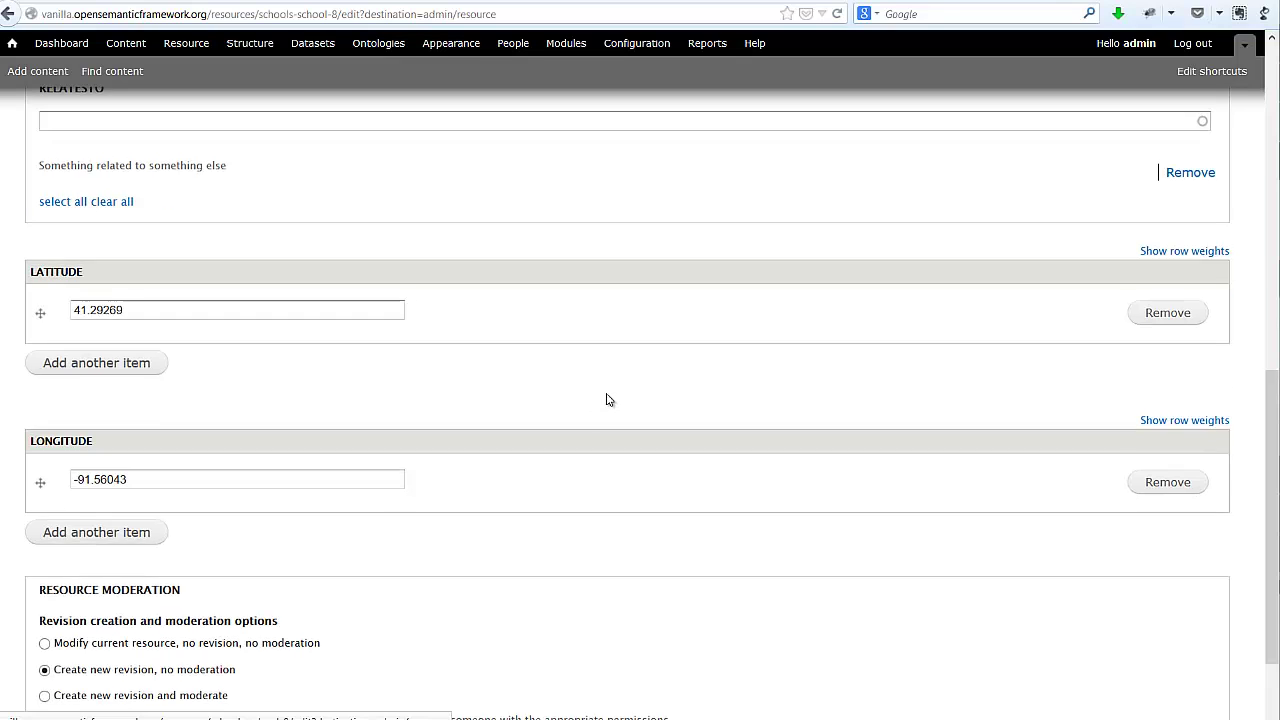
{"action": "scroll", "coordinate": [606, 400], "scroll_direction": "up", "scroll_amount": 3}
{"action": "scroll", "coordinate": [606, 400], "scroll_direction": "up", "scroll_amount": 3}
{"action": "scroll", "coordinate": [595, 390], "scroll_direction": "down", "scroll_amount": 1}
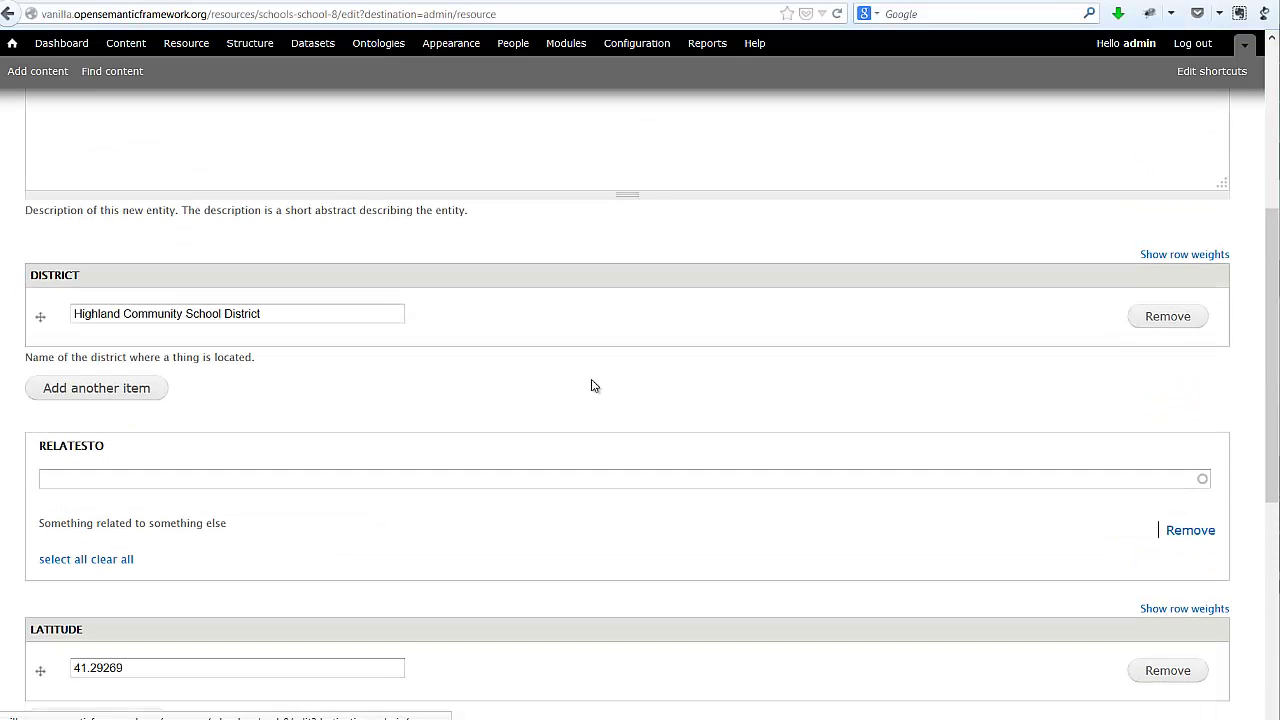
{"action": "scroll", "coordinate": [585, 362], "scroll_direction": "down", "scroll_amount": 3}
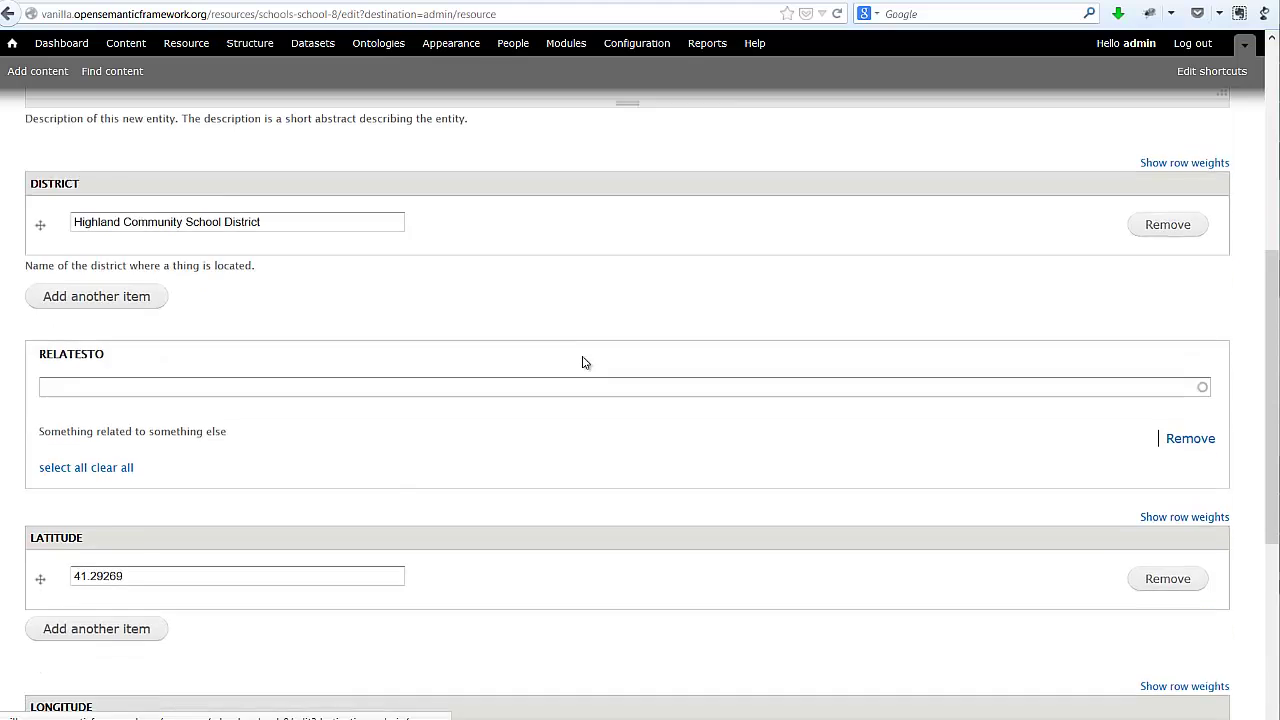
{"action": "left_click_drag", "start_coordinate": [147, 470], "coordinate": [69, 488]}
{"action": "left_click", "coordinate": [163, 487]}
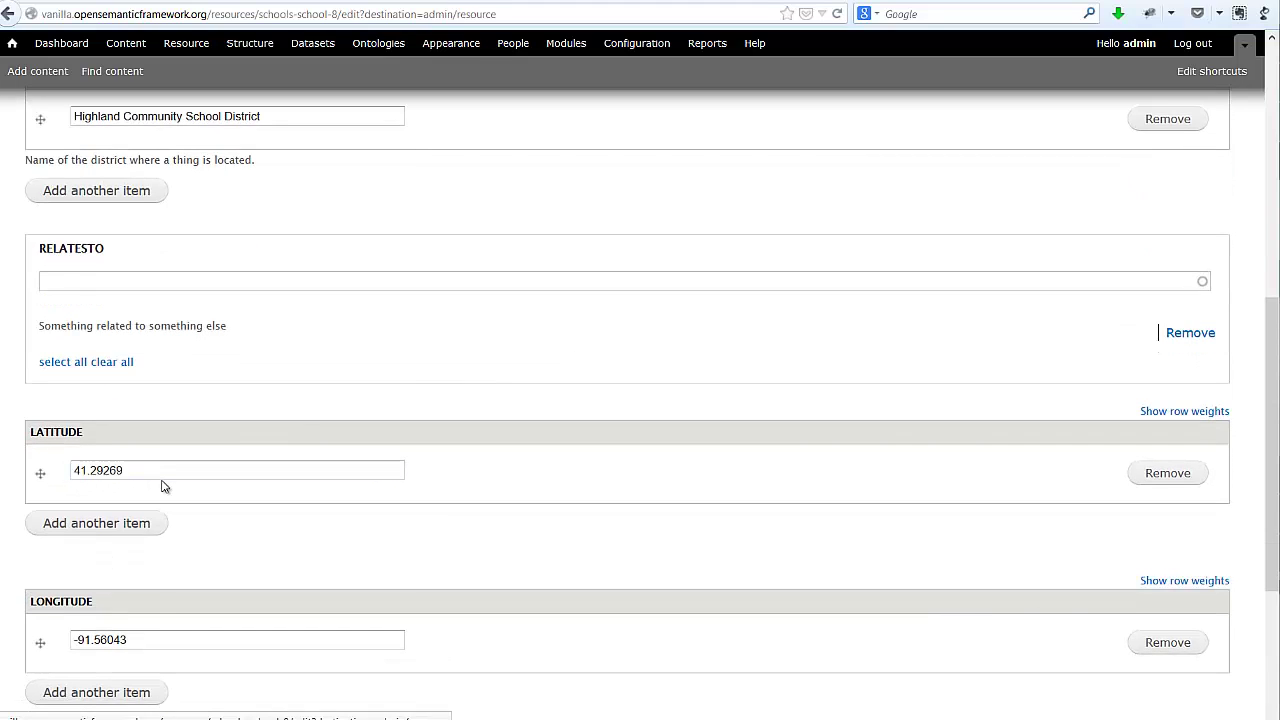
{"action": "left_click_drag", "start_coordinate": [130, 641], "coordinate": [68, 645]}
{"action": "left_click", "coordinate": [163, 655]}
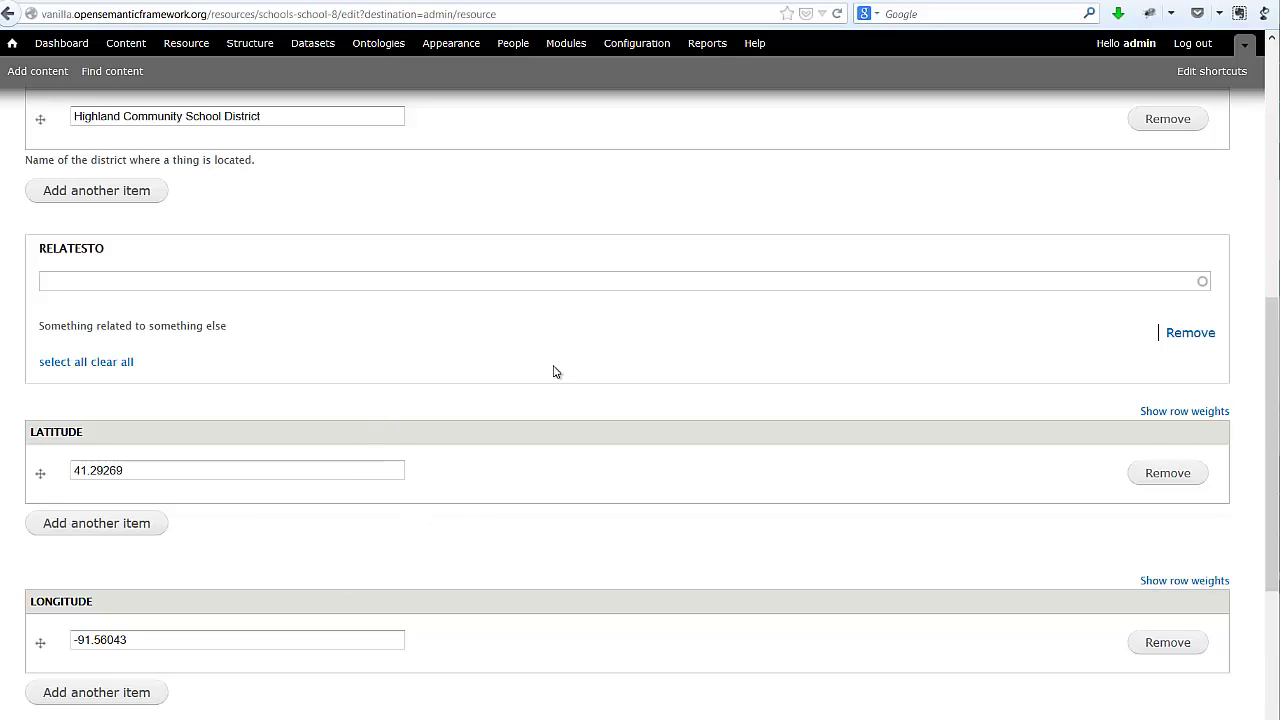
- Examine the concepts suggested for Ainsworth Elementary's relatesTo field without choosing one
{"action": "scroll", "coordinate": [660, 355], "scroll_direction": "up", "scroll_amount": 3}
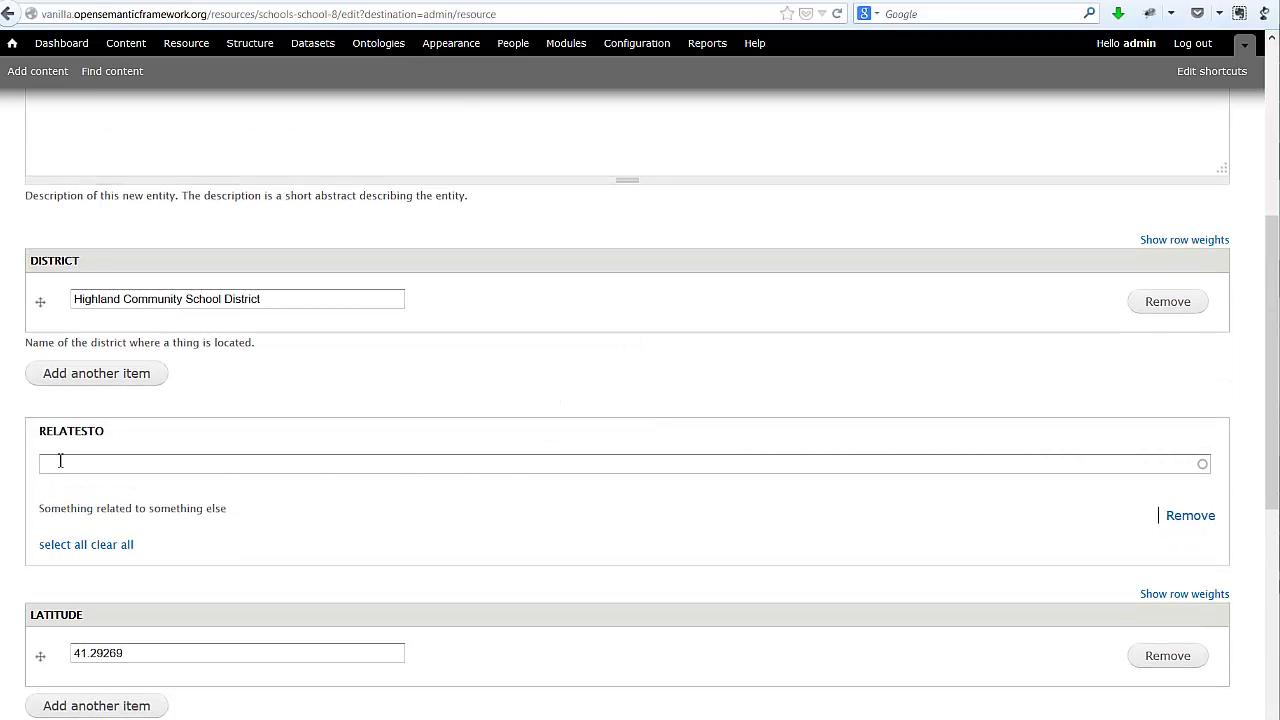
{"action": "left_click", "coordinate": [103, 462]}
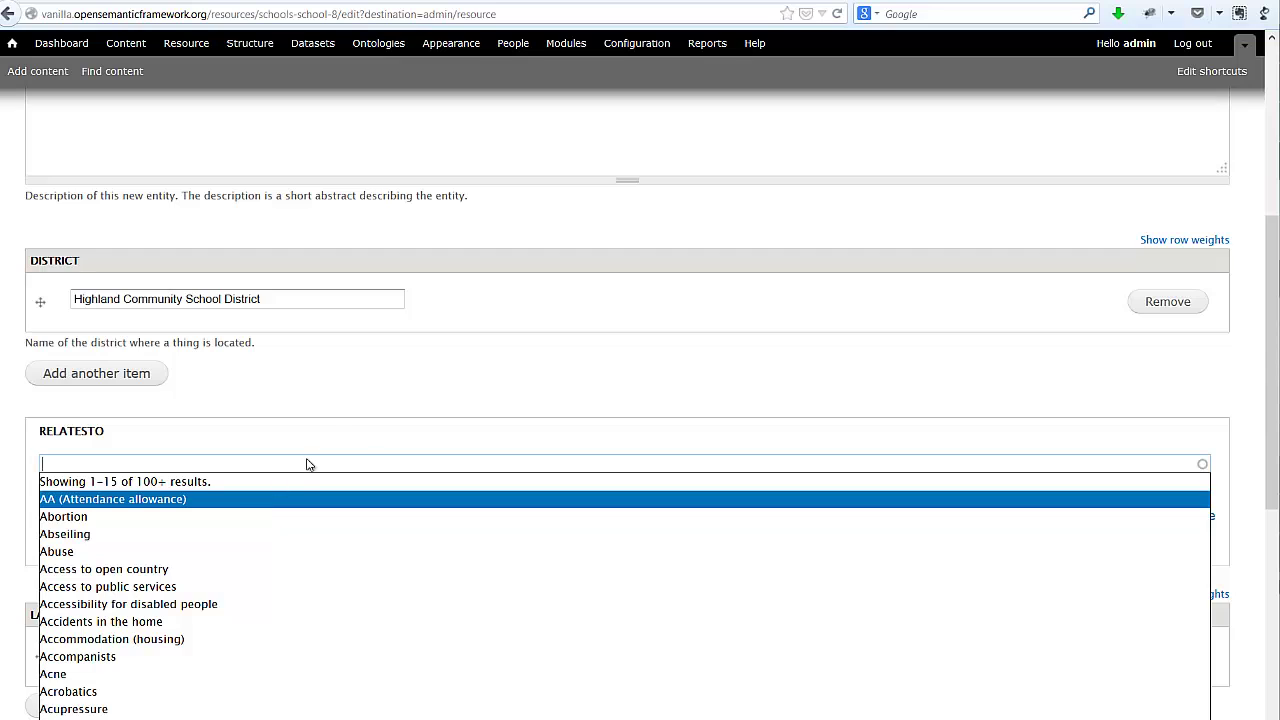
{"action": "left_click", "coordinate": [276, 496]}
{"action": "scroll", "coordinate": [560, 354], "scroll_direction": "up", "scroll_amount": 4}
{"action": "scroll", "coordinate": [576, 350], "scroll_direction": "down", "scroll_amount": 5}
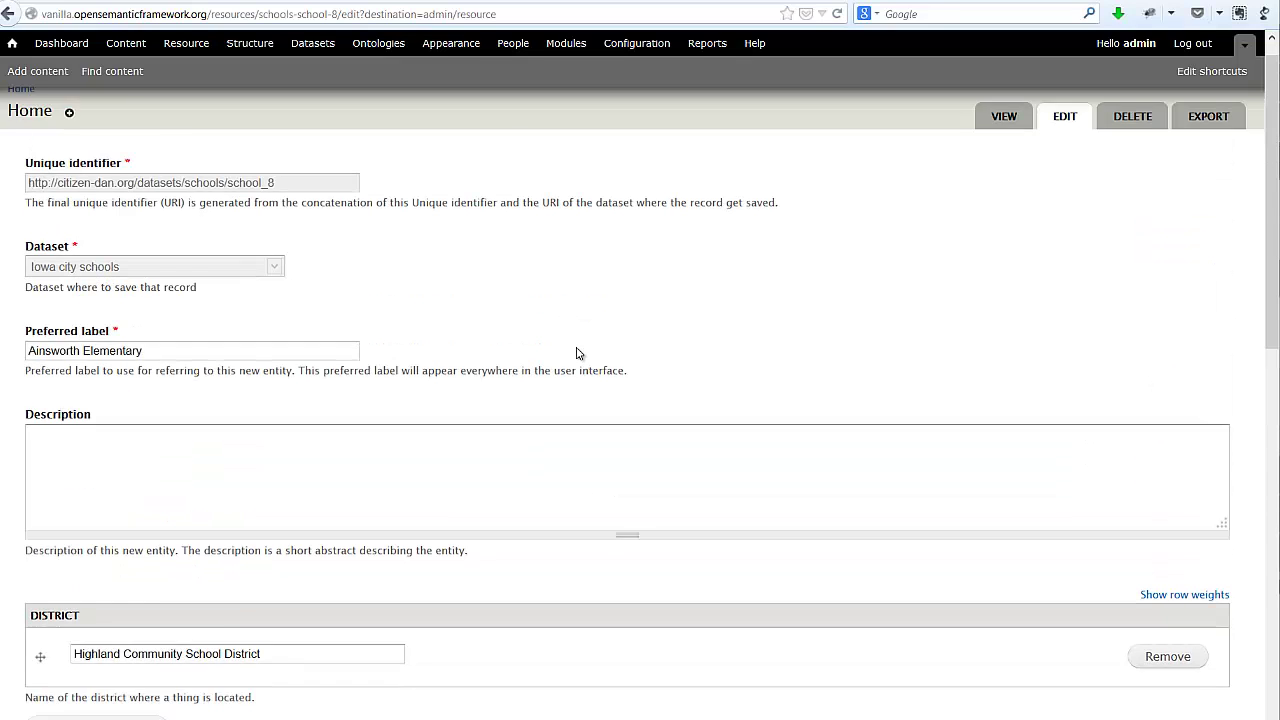
- Add Acrobatics and Adaptive equipment as relatesTo values of Ainsworth Elementary
{"action": "left_click", "coordinate": [143, 408]}
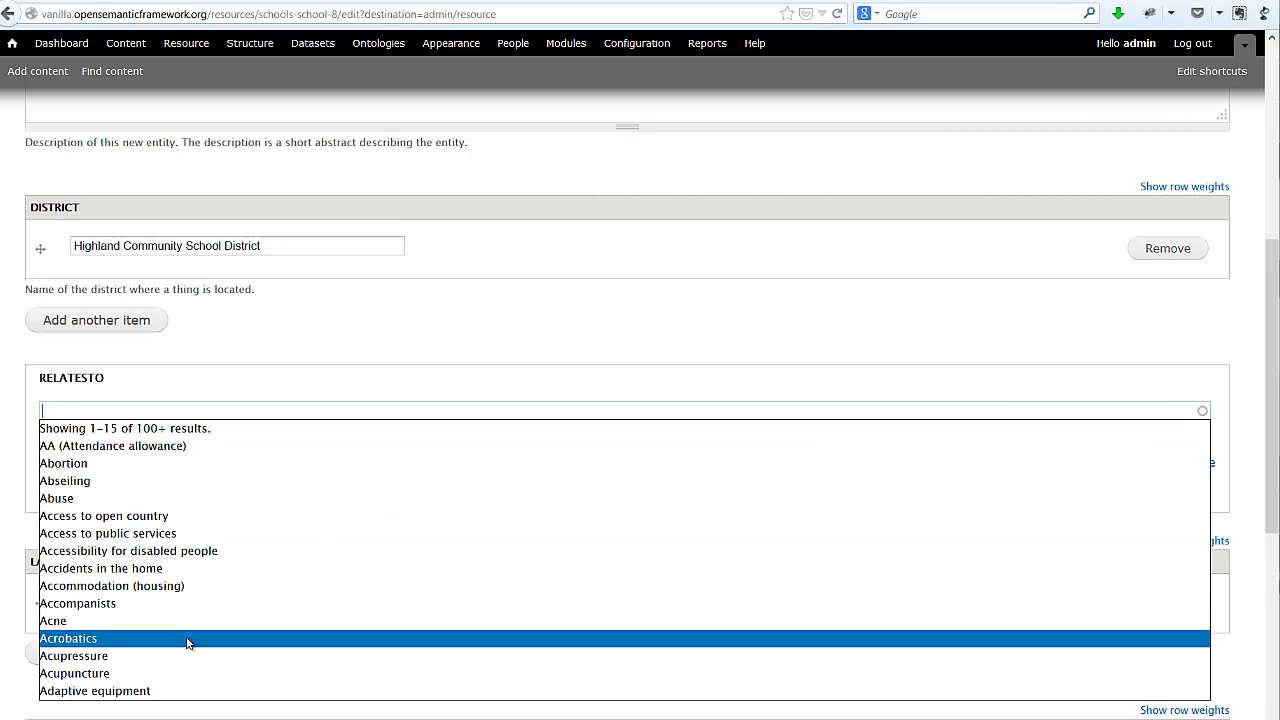
{"action": "left_click", "coordinate": [187, 640]}
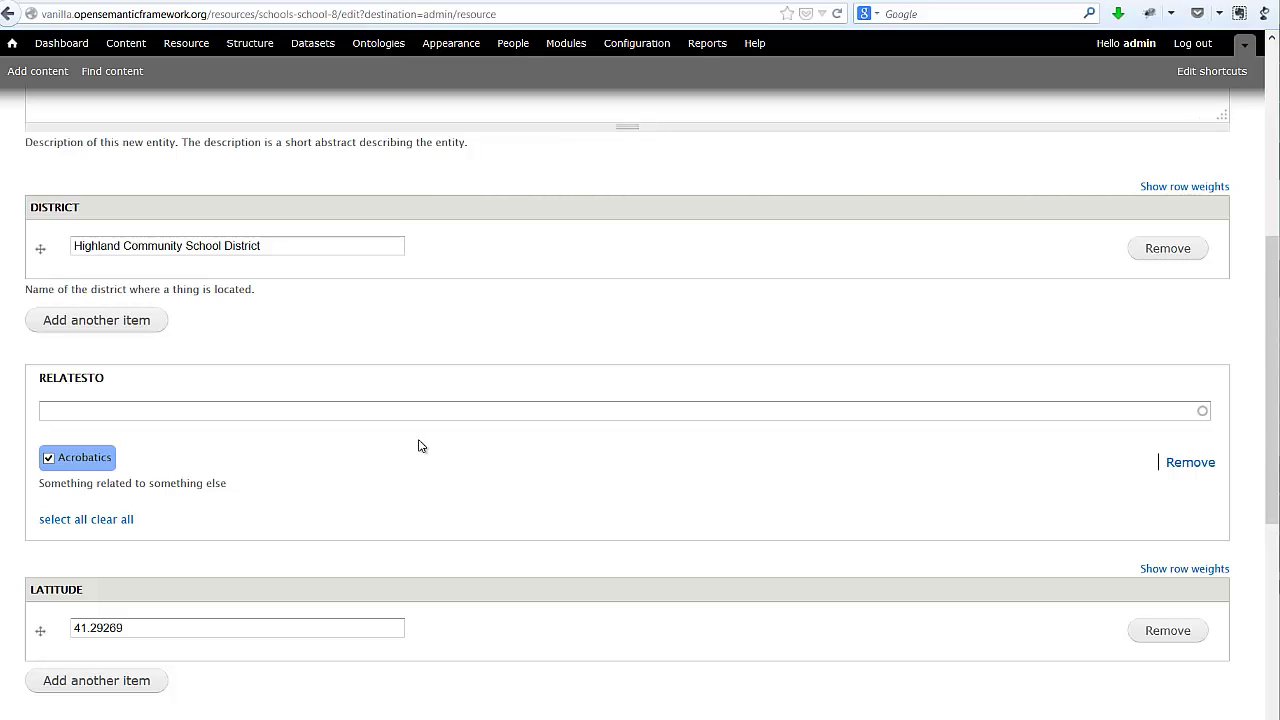
{"action": "left_click", "coordinate": [316, 409]}
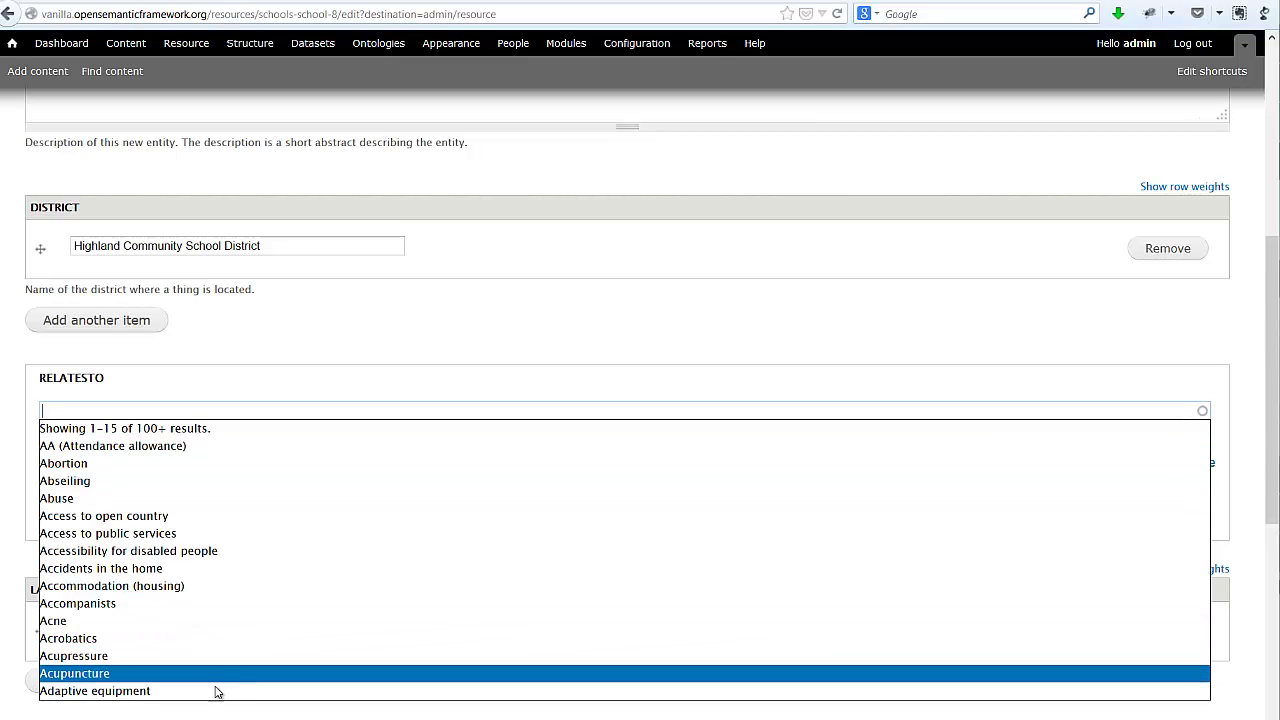
{"action": "left_click", "coordinate": [294, 690]}
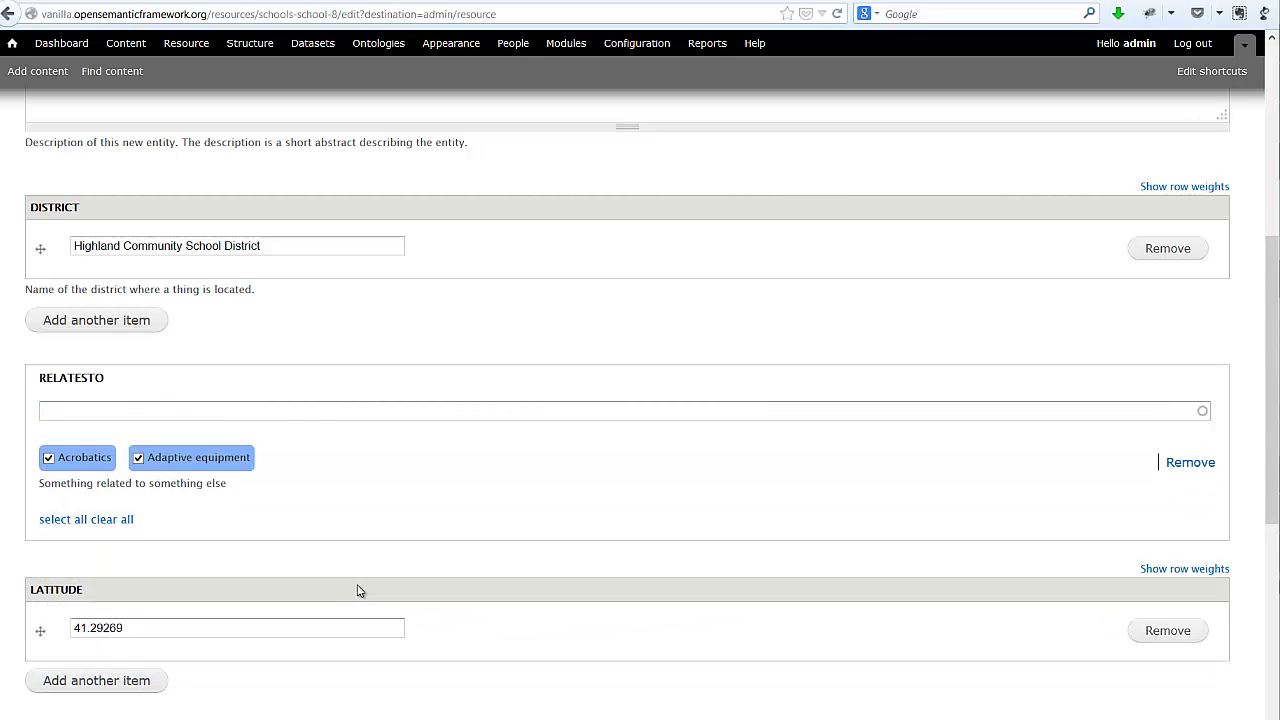
- Add Social clubs as another relatesTo value of Ainsworth Elementary
{"action": "left_click", "coordinate": [217, 406]}
{"action": "type", "text": "soc"}
{"action": "key", "text": "Down"}
{"action": "key", "text": "Down"}
{"action": "key", "text": "Return"}
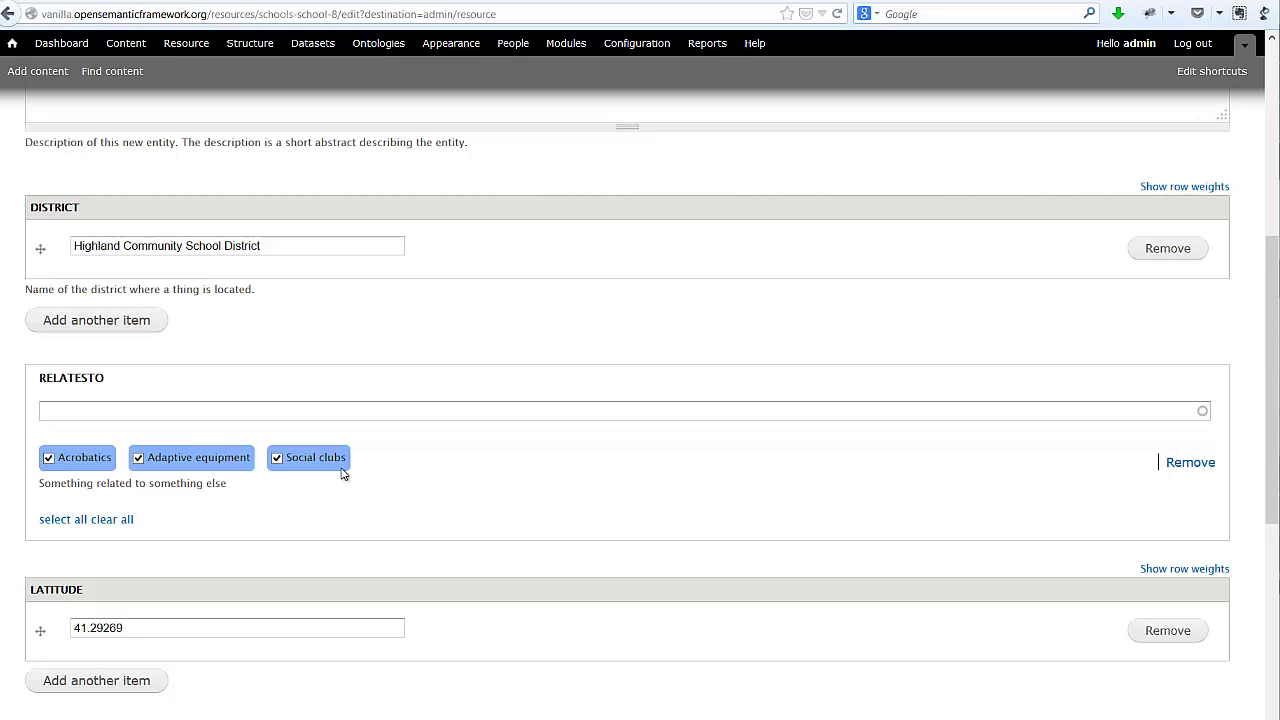
- Examine the Ainsworth Elementary form's fields and its revision creation and moderation options without changing them
{"action": "scroll", "coordinate": [452, 411], "scroll_direction": "down", "scroll_amount": 3}
{"action": "scroll", "coordinate": [452, 411], "scroll_direction": "down", "scroll_amount": 3}
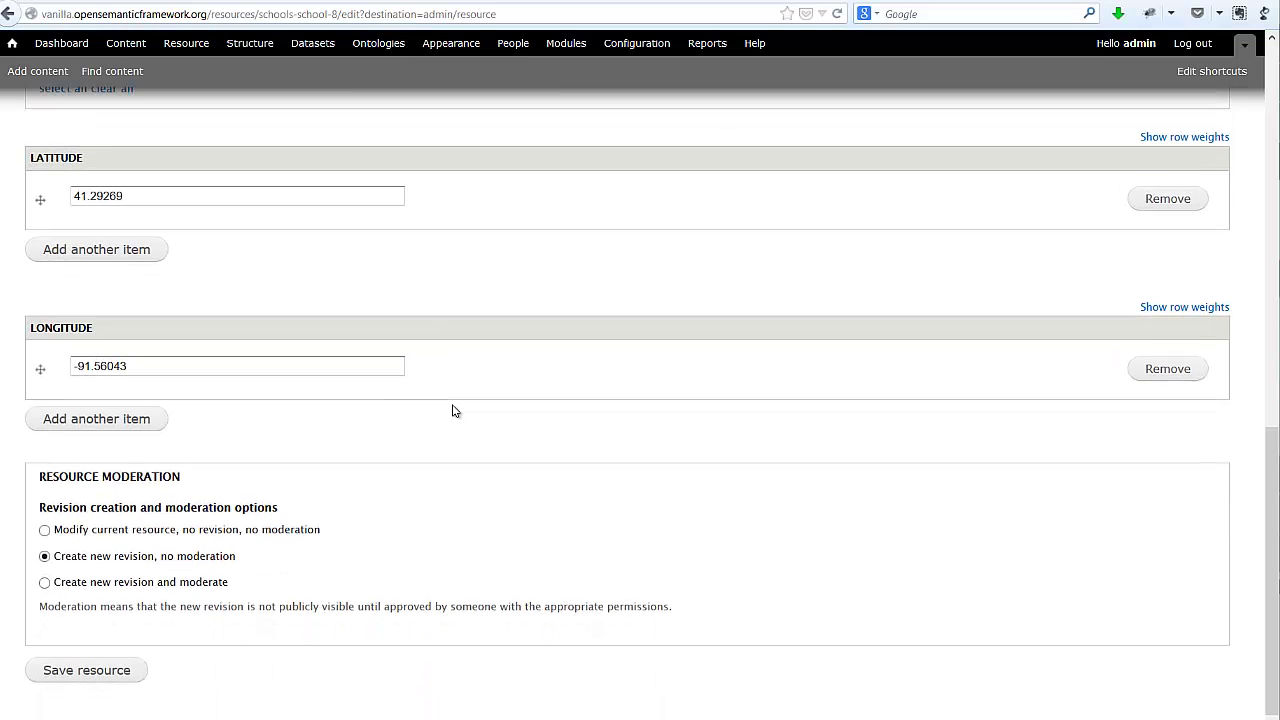
{"action": "scroll", "coordinate": [455, 414], "scroll_direction": "up", "scroll_amount": 7}
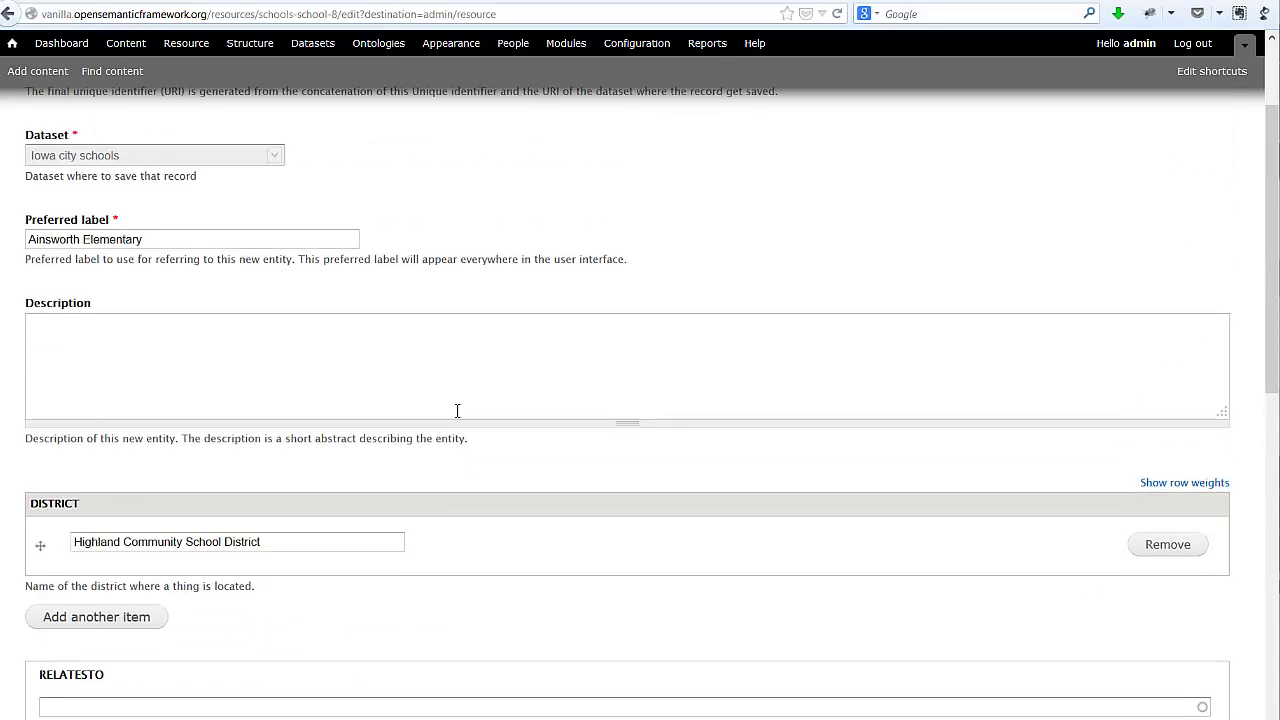
{"action": "scroll", "coordinate": [458, 412], "scroll_direction": "down", "scroll_amount": 7}
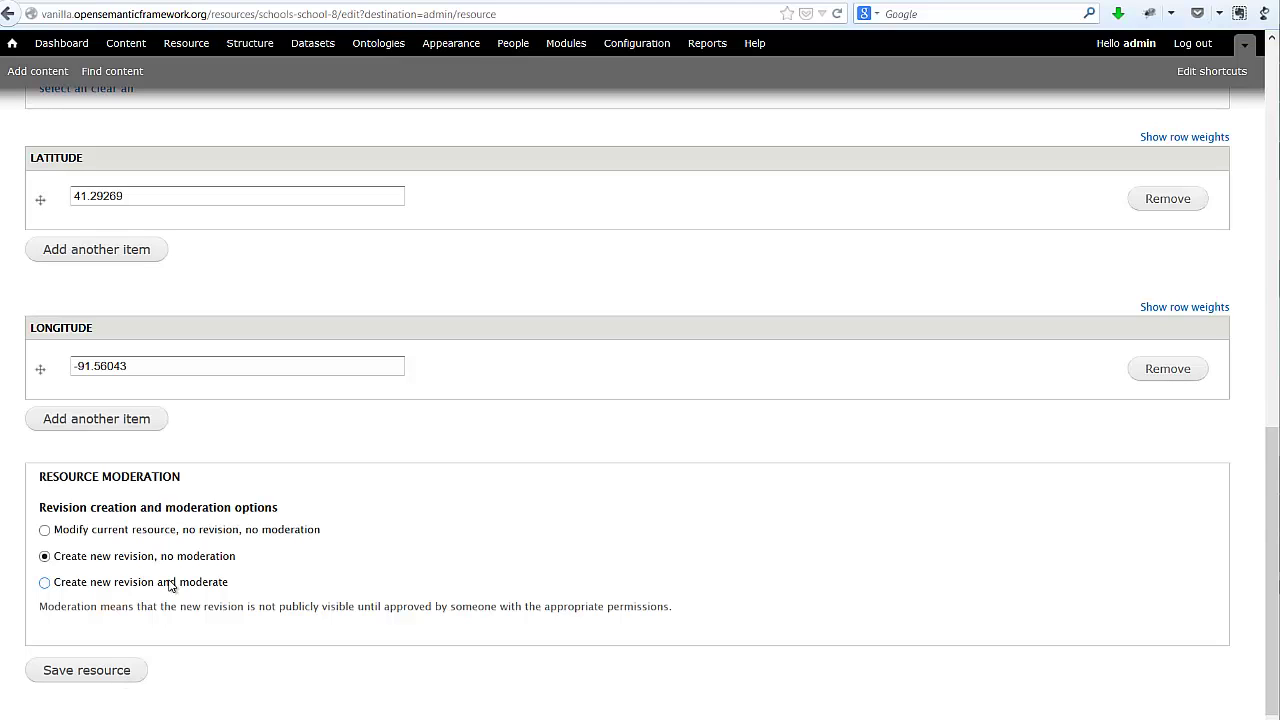
{"action": "scroll", "coordinate": [484, 446], "scroll_direction": "up", "scroll_amount": 10}
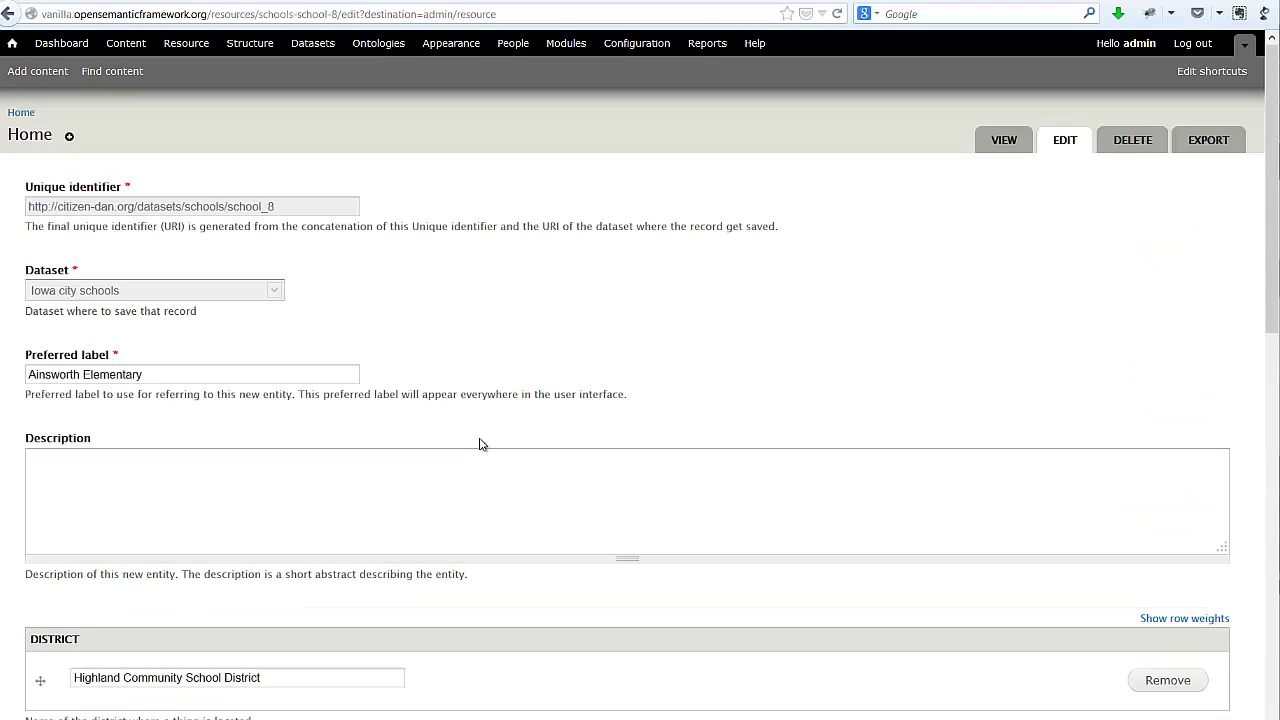
{"action": "scroll", "coordinate": [523, 380], "scroll_direction": "down", "scroll_amount": 10}
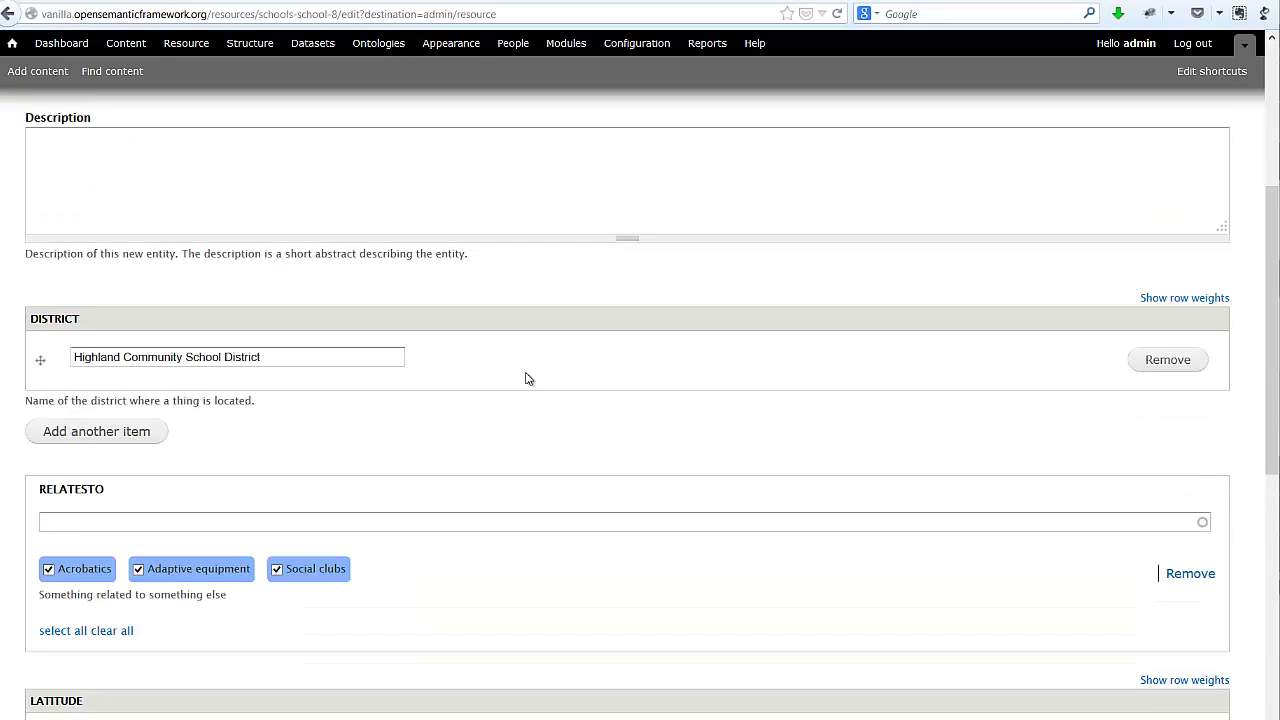
{"action": "scroll", "coordinate": [527, 383], "scroll_direction": "up", "scroll_amount": 1}
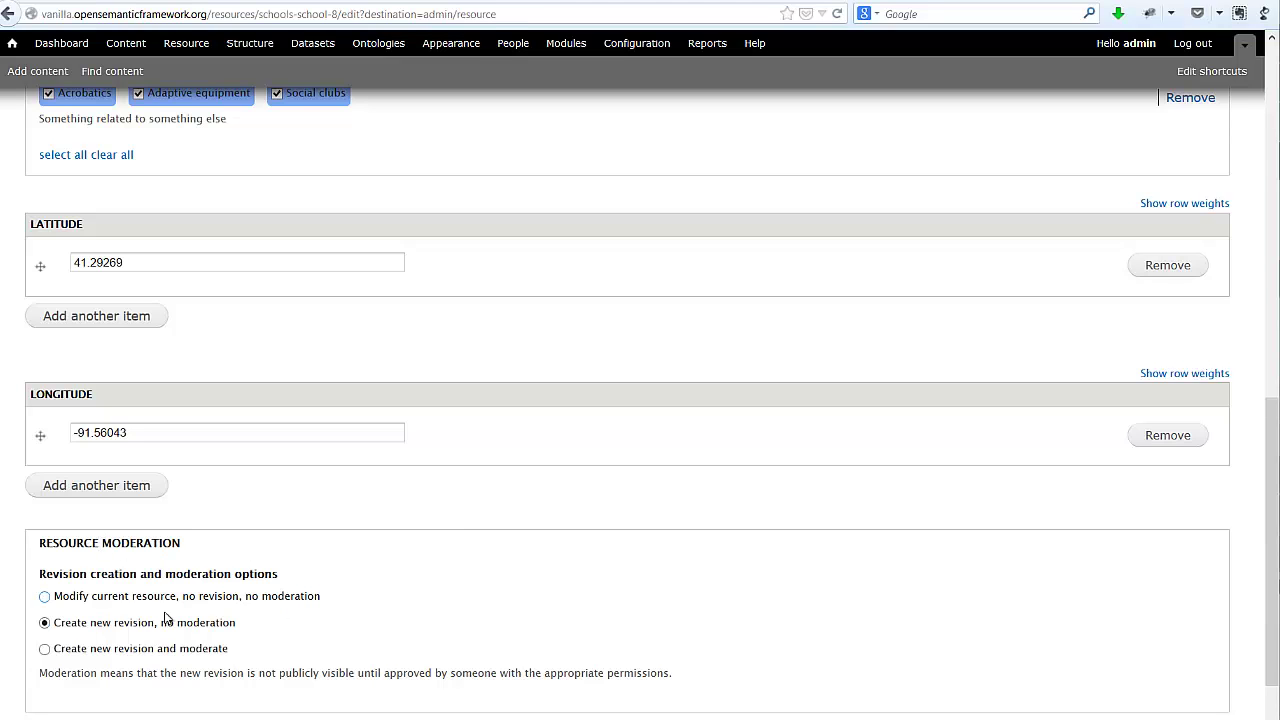
{"action": "scroll", "coordinate": [824, 508], "scroll_direction": "up", "scroll_amount": 10}
{"action": "scroll", "coordinate": [824, 508], "scroll_direction": "up", "scroll_amount": 4}
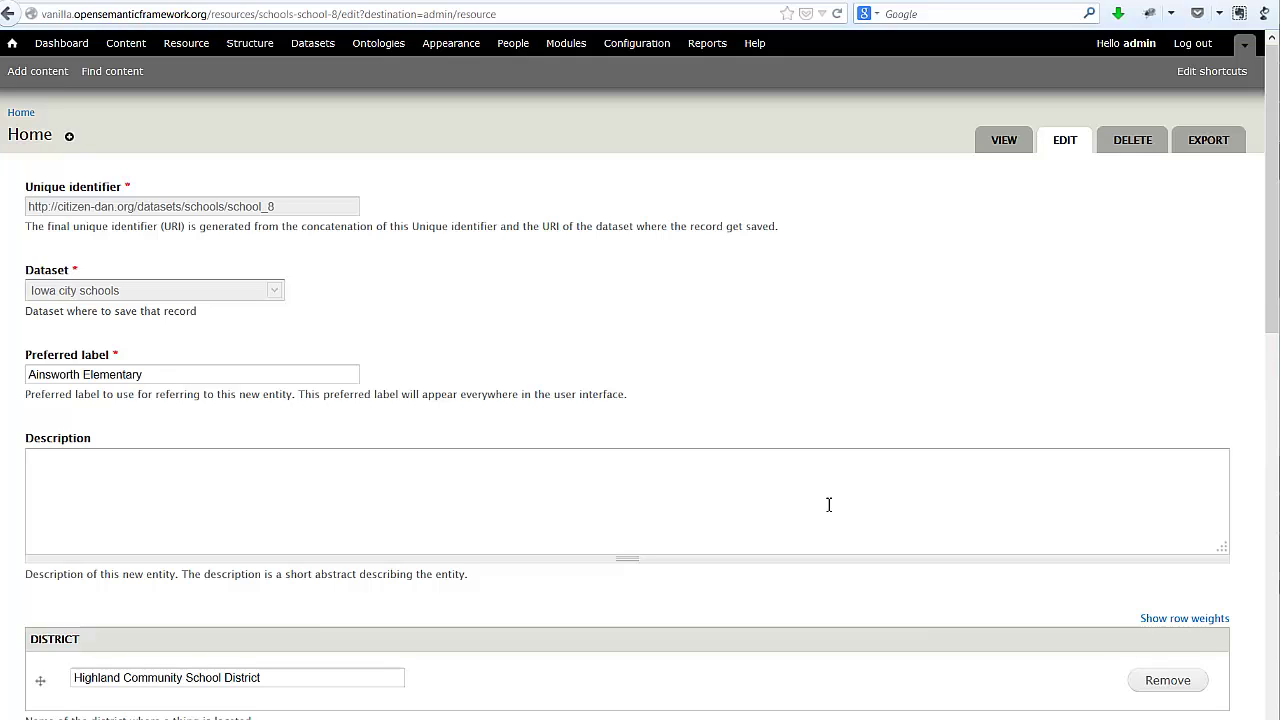
- Leave the Ainsworth Elementary form without saving and open the resource list
{"action": "left_click", "coordinate": [188, 44]}
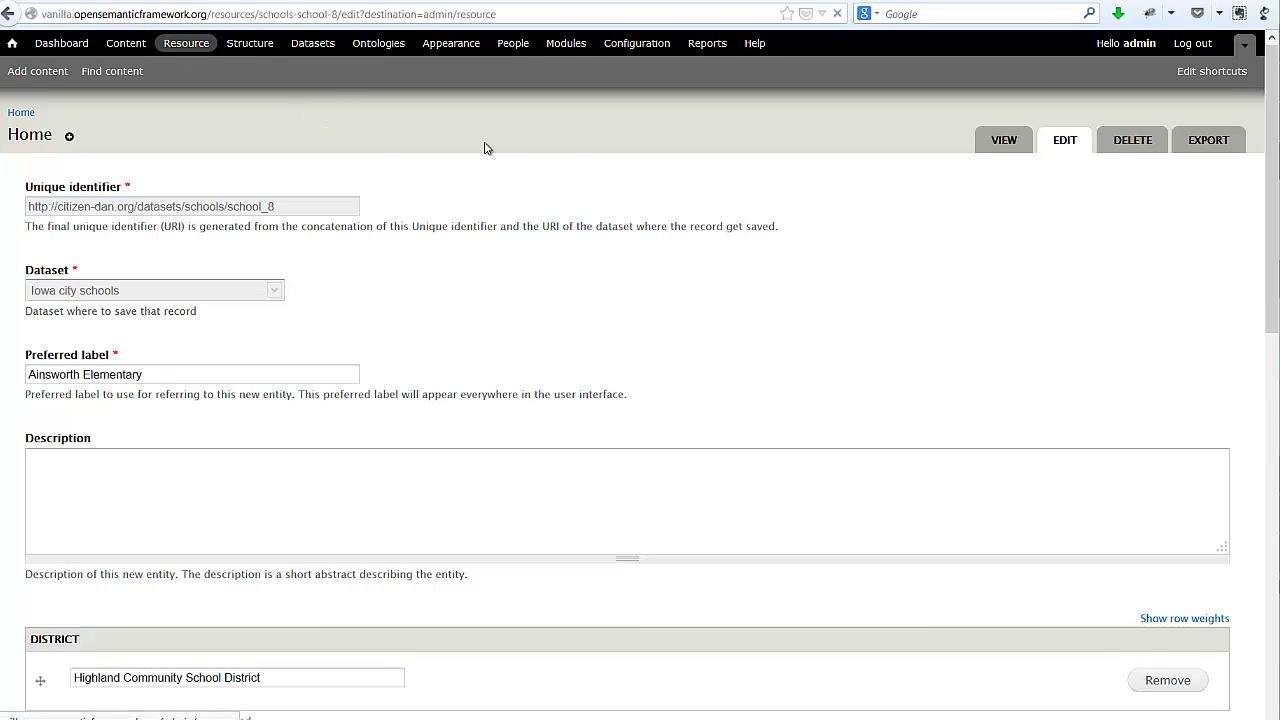